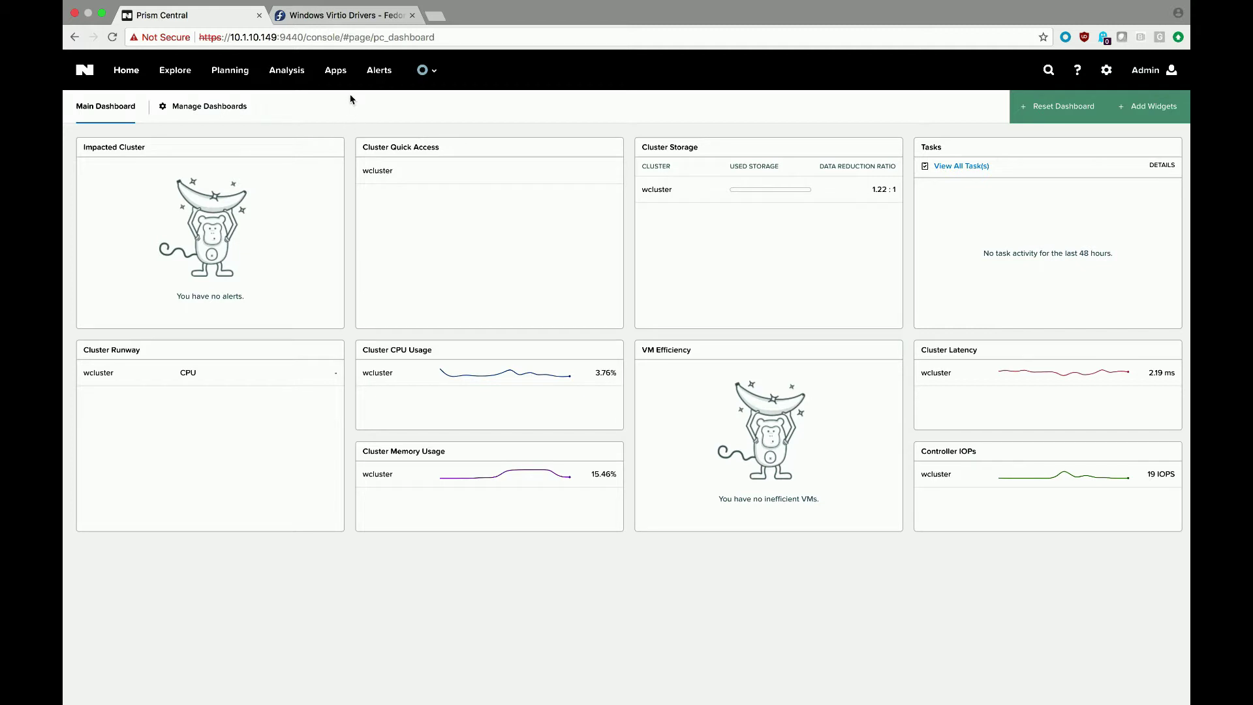
- Examine the stable virtio-win iso entry among the direct downloads on the Fedora Windows Virtio Drivers page
left_click(345, 18)
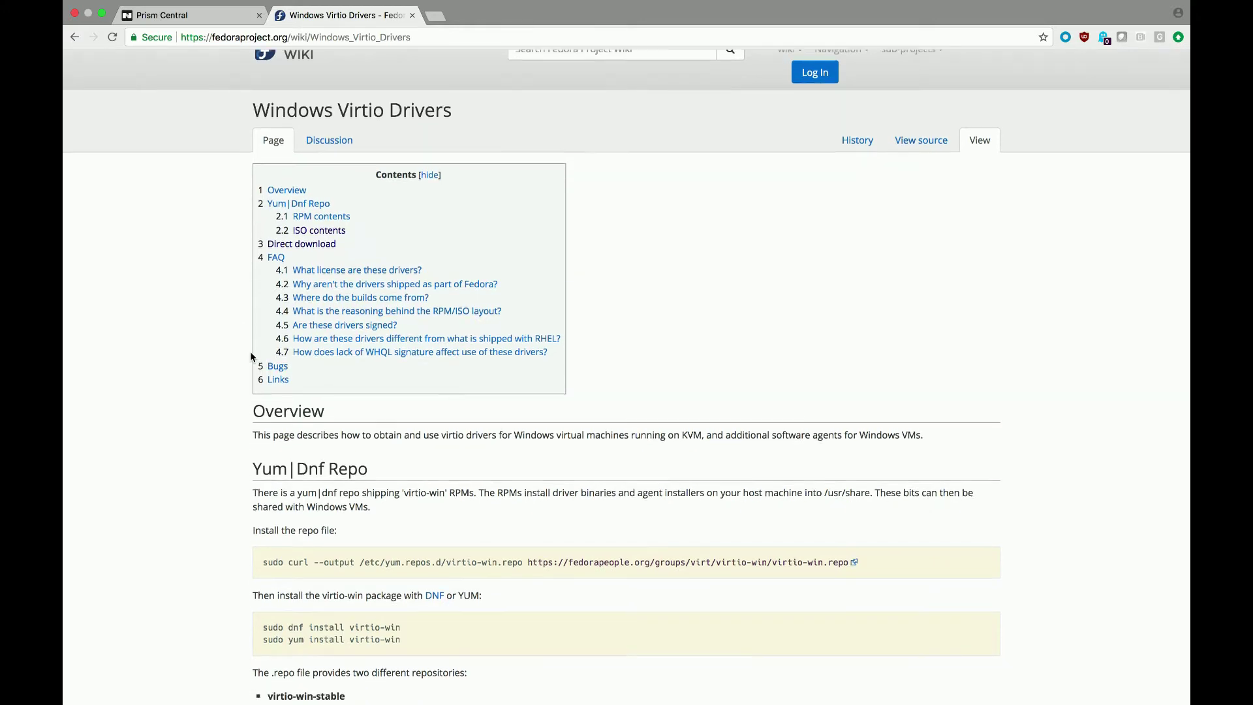
scroll(251, 355, "down", 5)
scroll(251, 355, "down", 9)
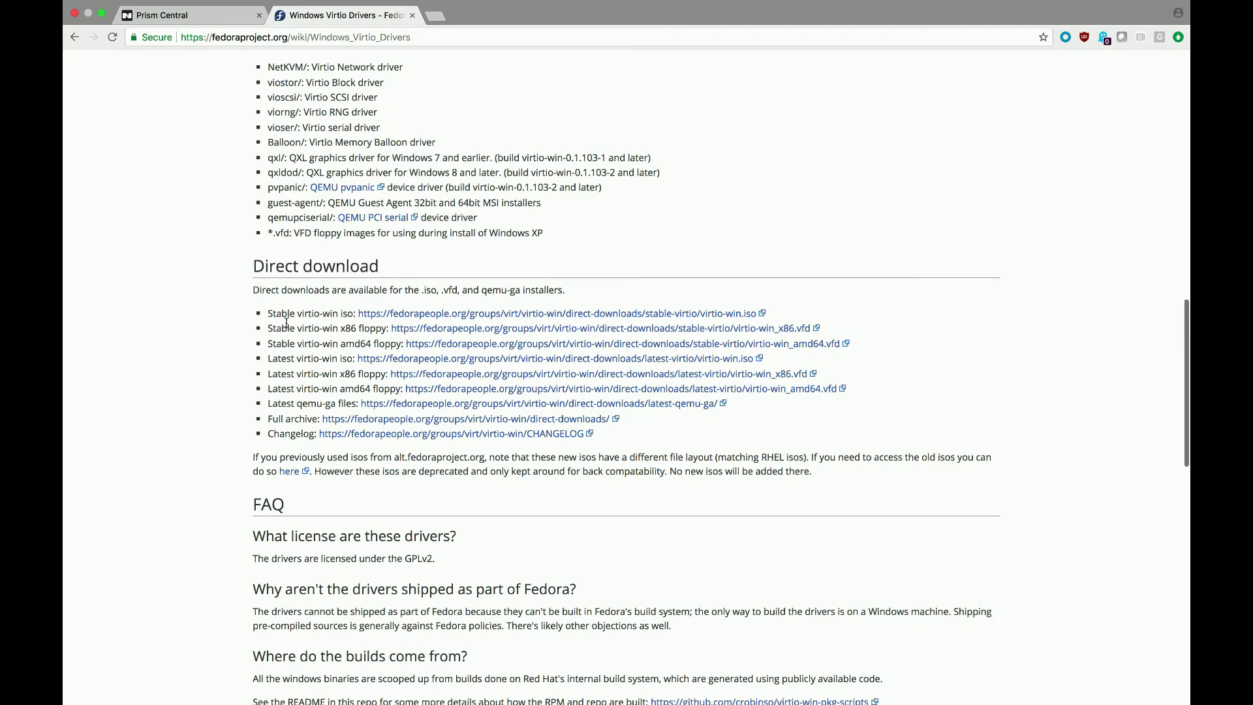
left_click_drag(277, 315, 760, 314)
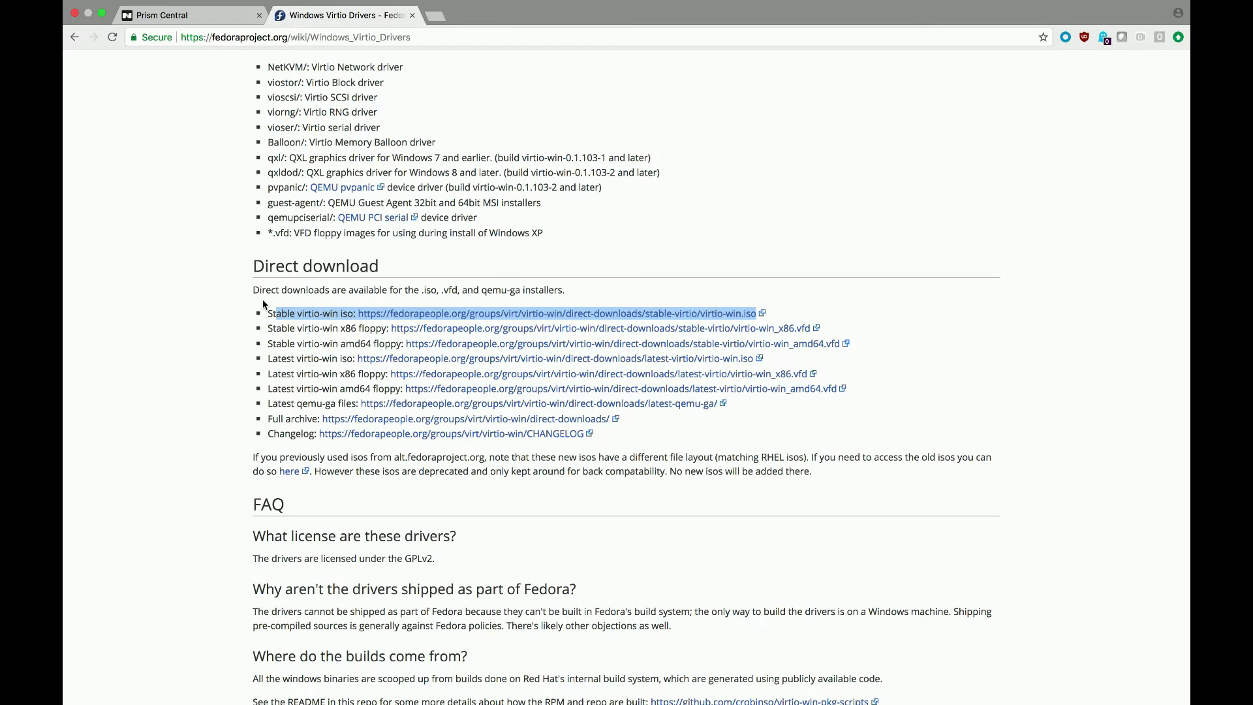
- Return to Prism Central and start a new VM named WinXP with 2 vCPUs and 4 GiB of memory
key("super+1")
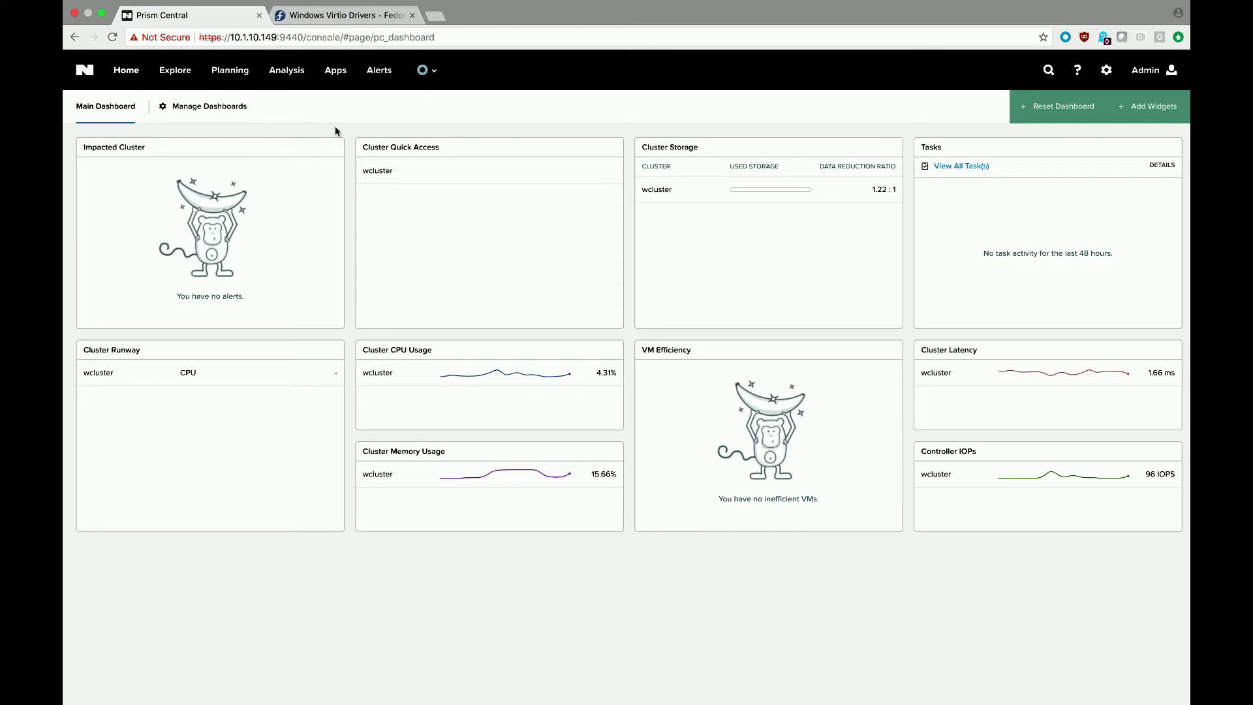
left_click(181, 73)
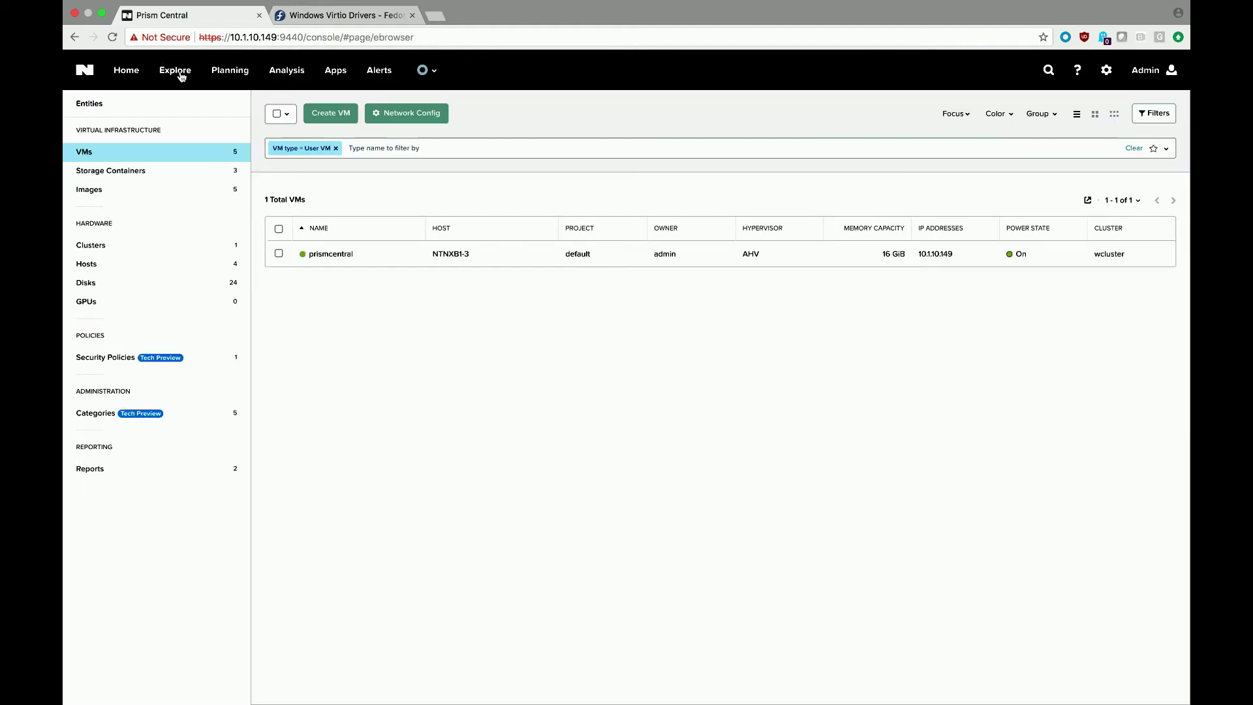
left_click(90, 158)
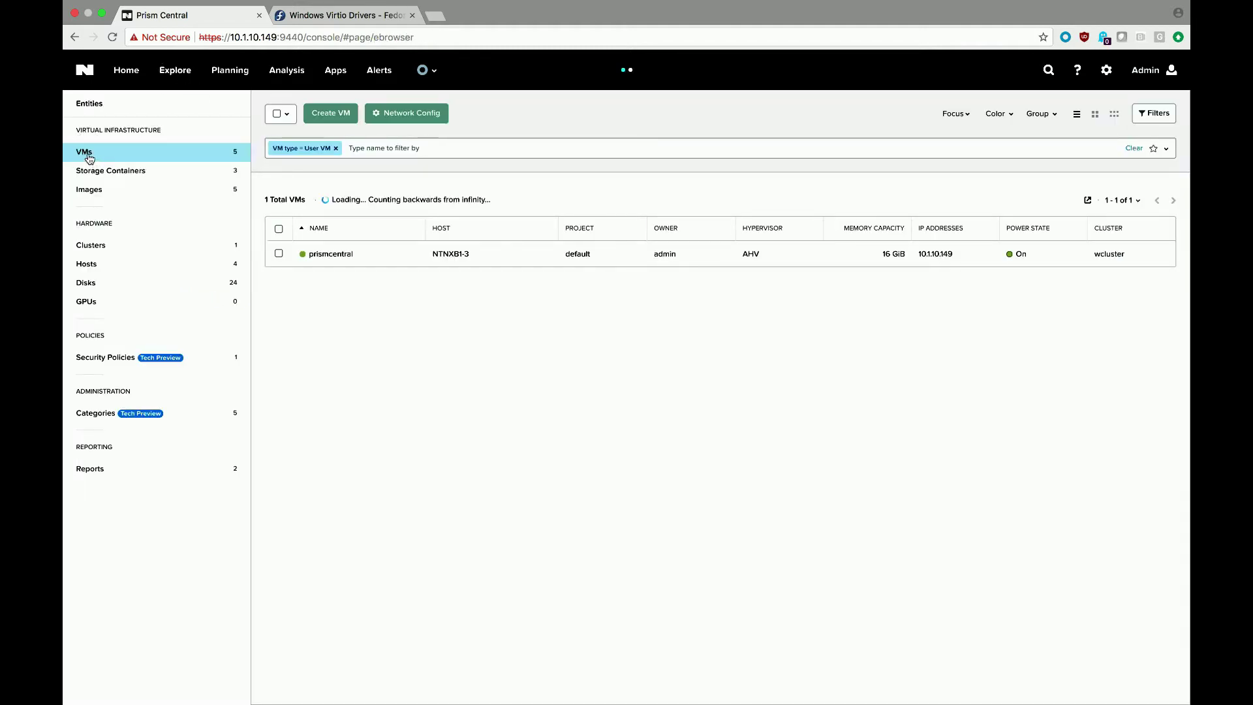
left_click(324, 121)
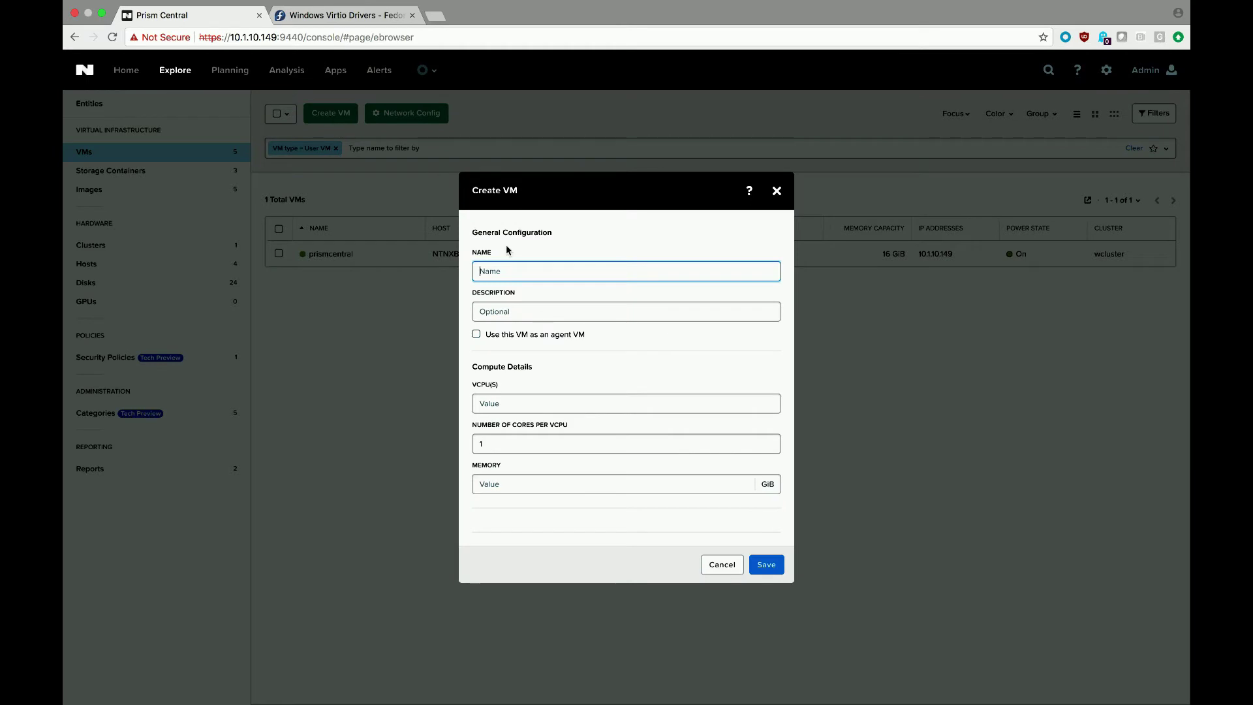
type("WinXP")
left_click(507, 402)
type("2")
left_click(498, 484)
type("4")
- Add a 40 GiB disk to the VM on the IDE bus, allocated on default-container-92083
scroll(543, 469, "down", 2)
scroll(544, 469, "down", 4)
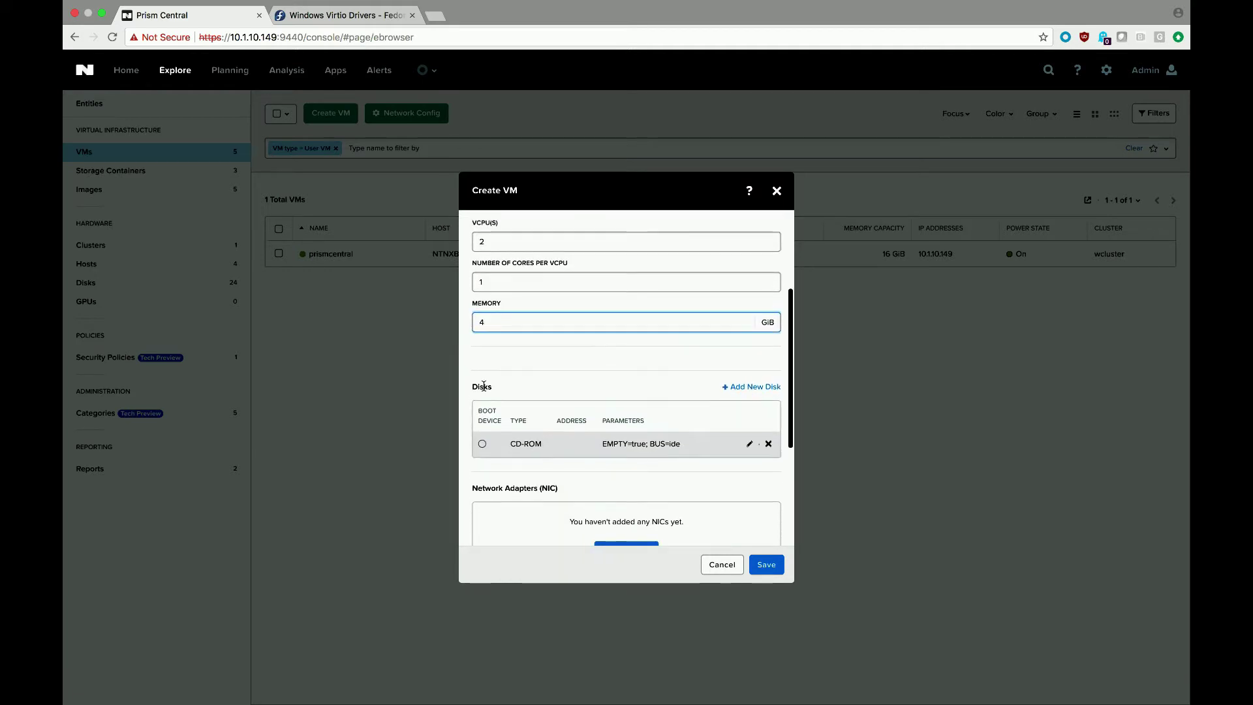
left_click(750, 388)
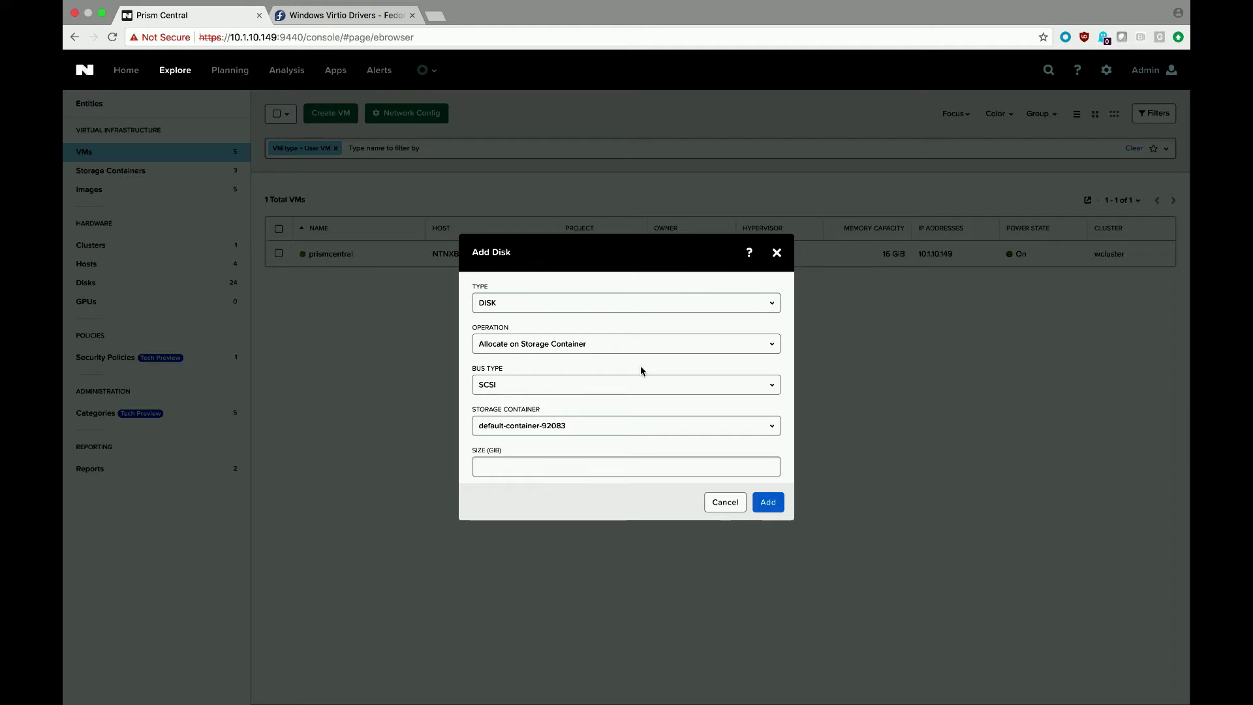
left_click(509, 391)
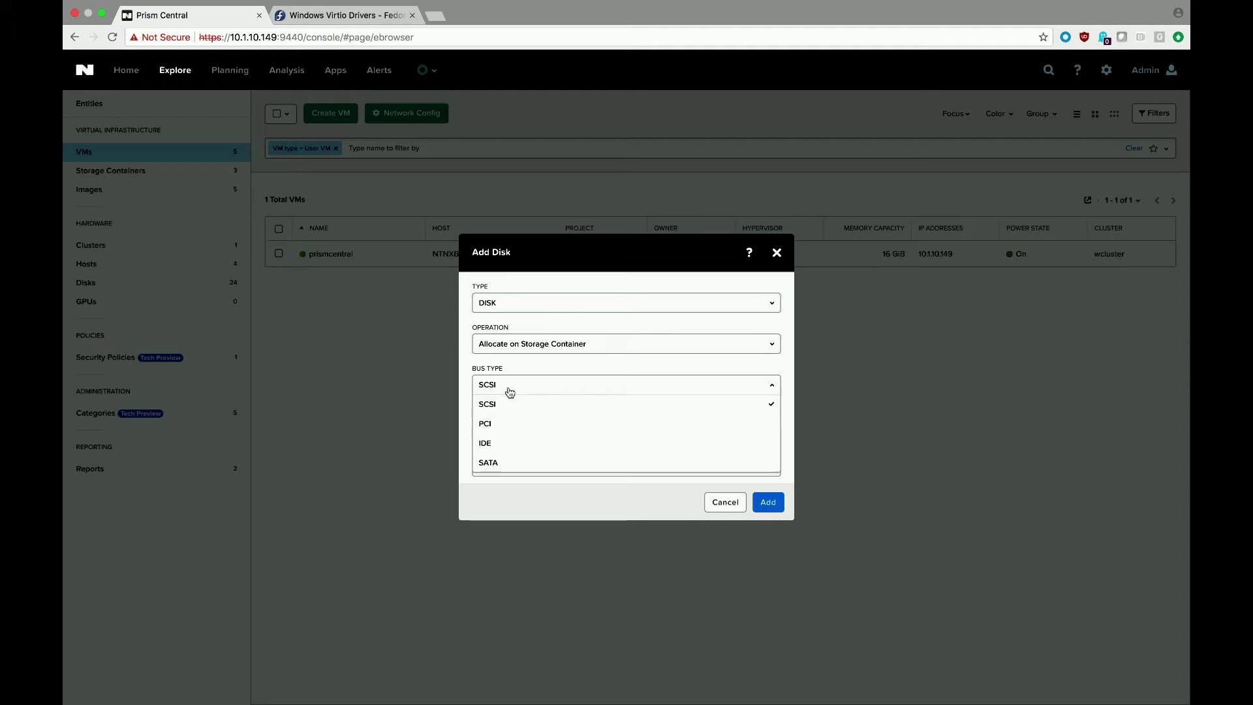
left_click(495, 449)
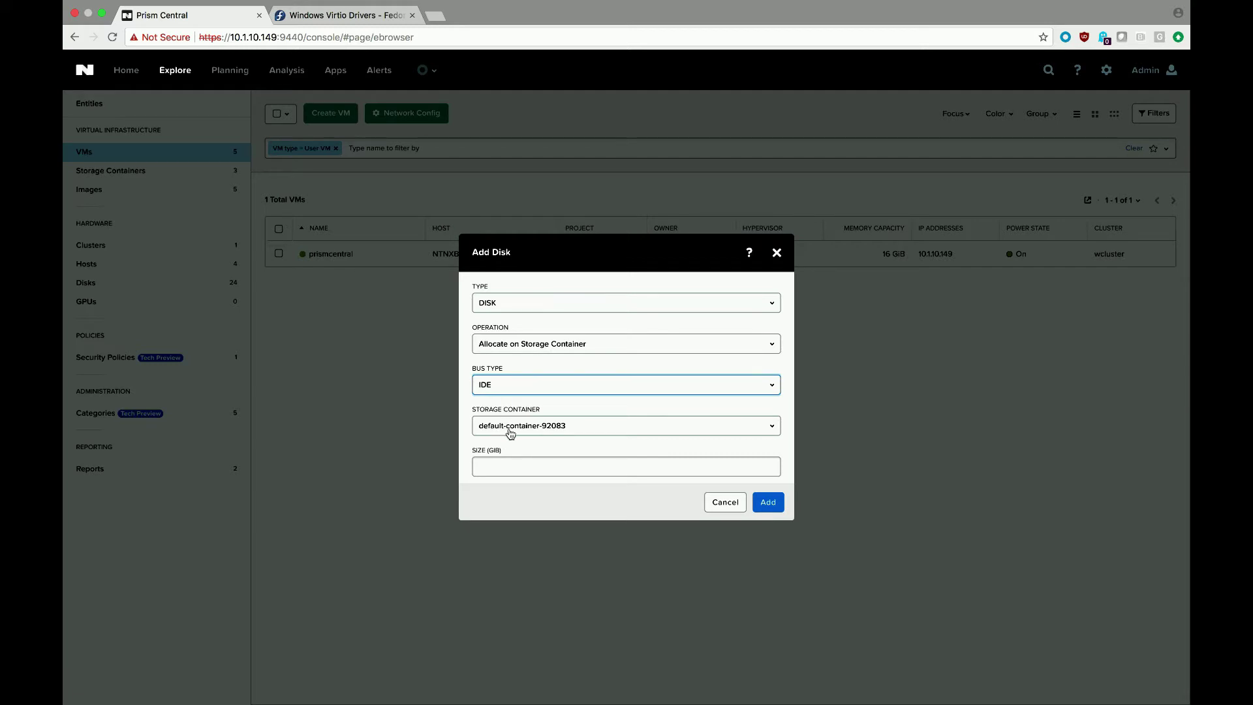
left_click(505, 467)
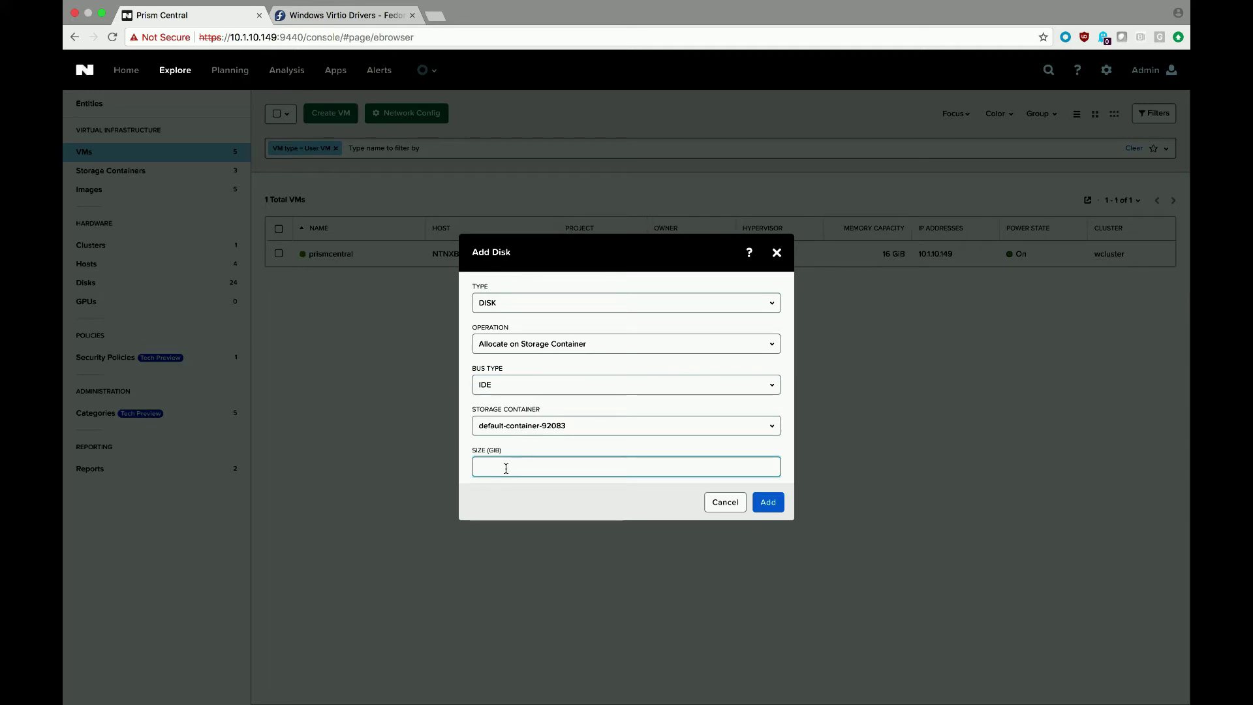
left_click(767, 502)
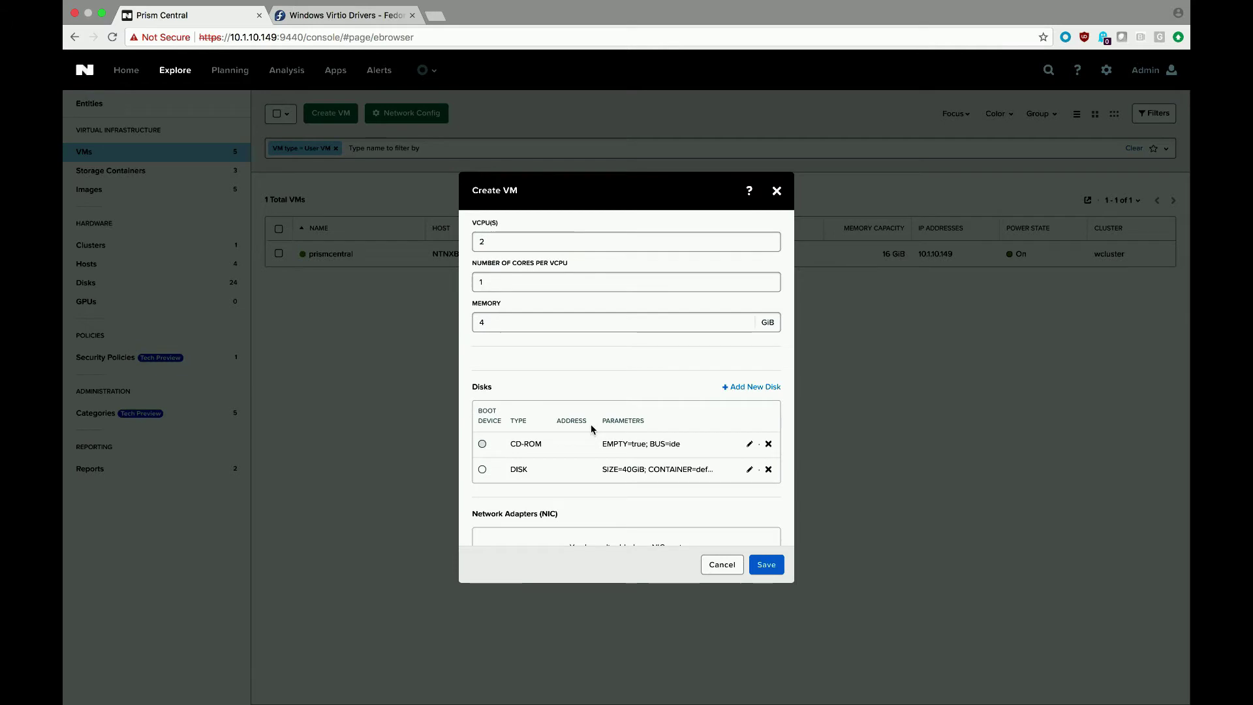
- Set the VM's CD-ROM to clone from the Image Service using the WXPVOL_EN.iso image
left_click(750, 444)
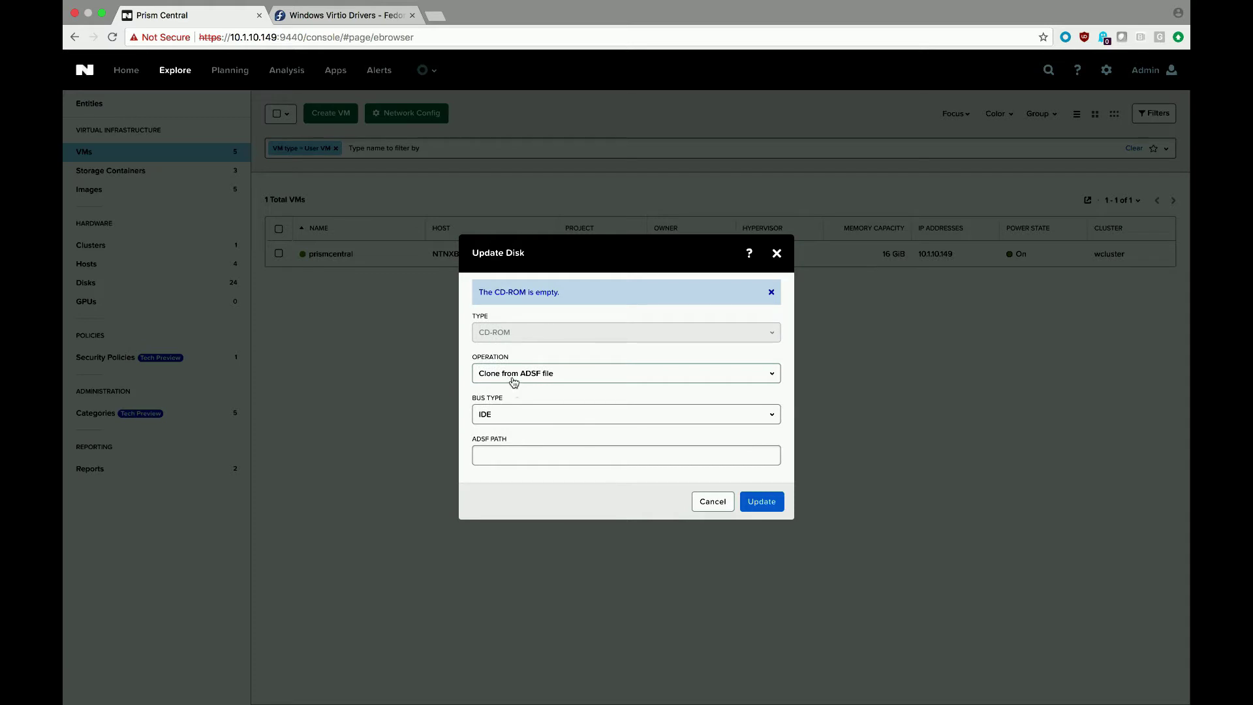
left_click(513, 377)
left_click(515, 415)
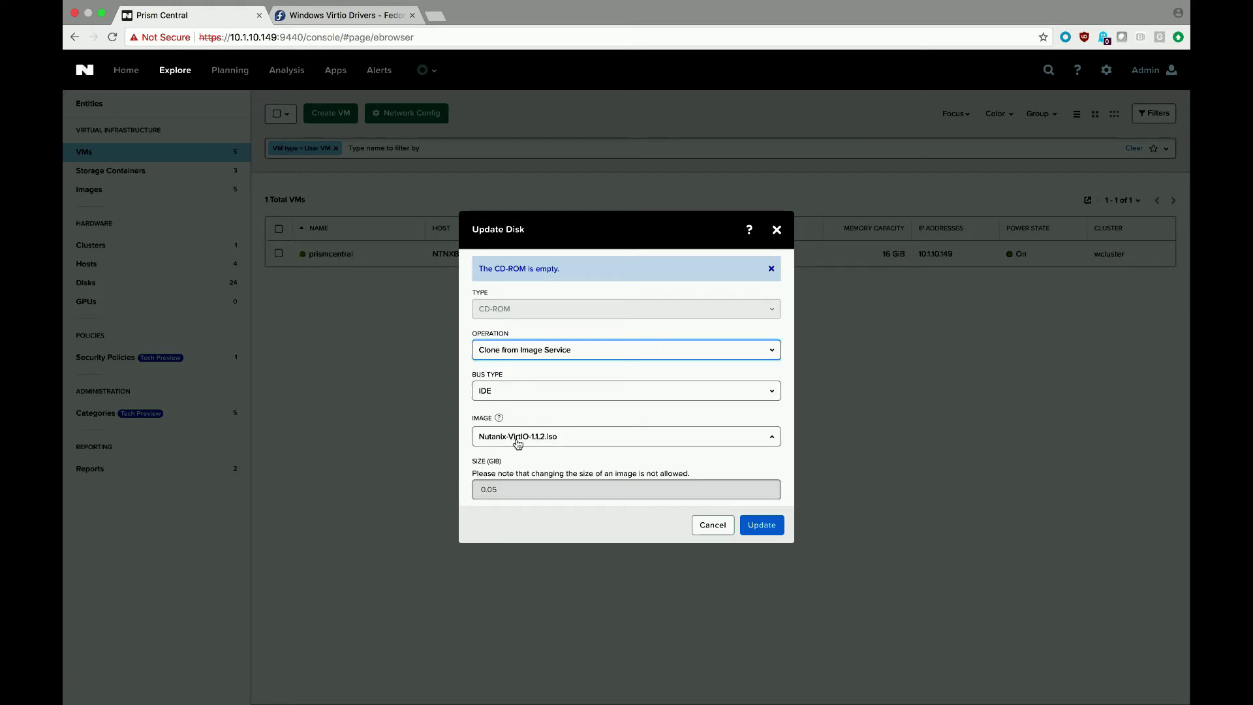
left_click(518, 442)
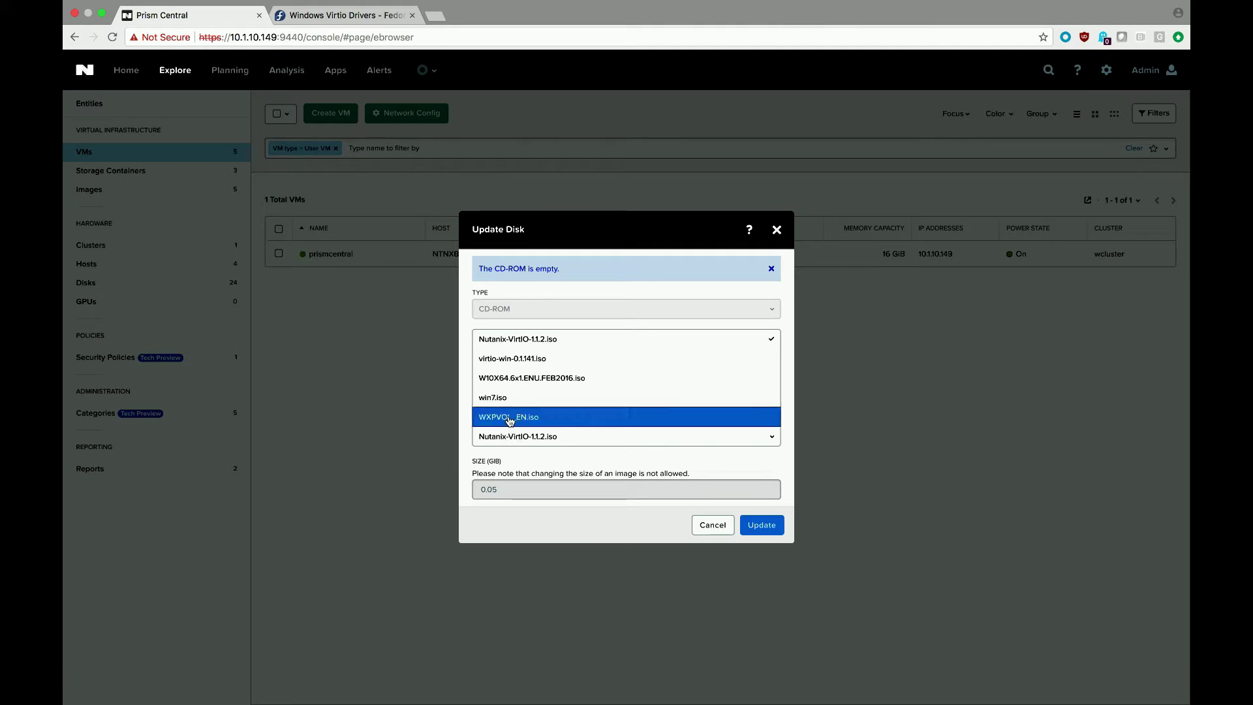
left_click(510, 419)
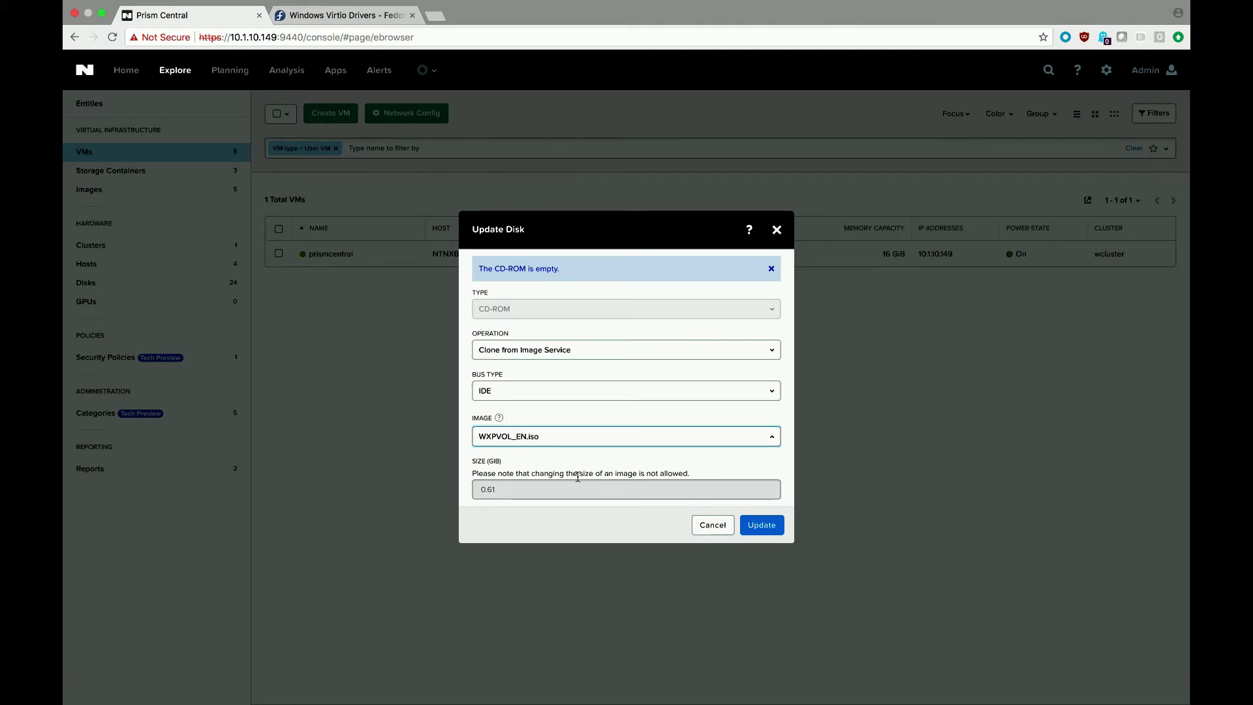
left_click(753, 527)
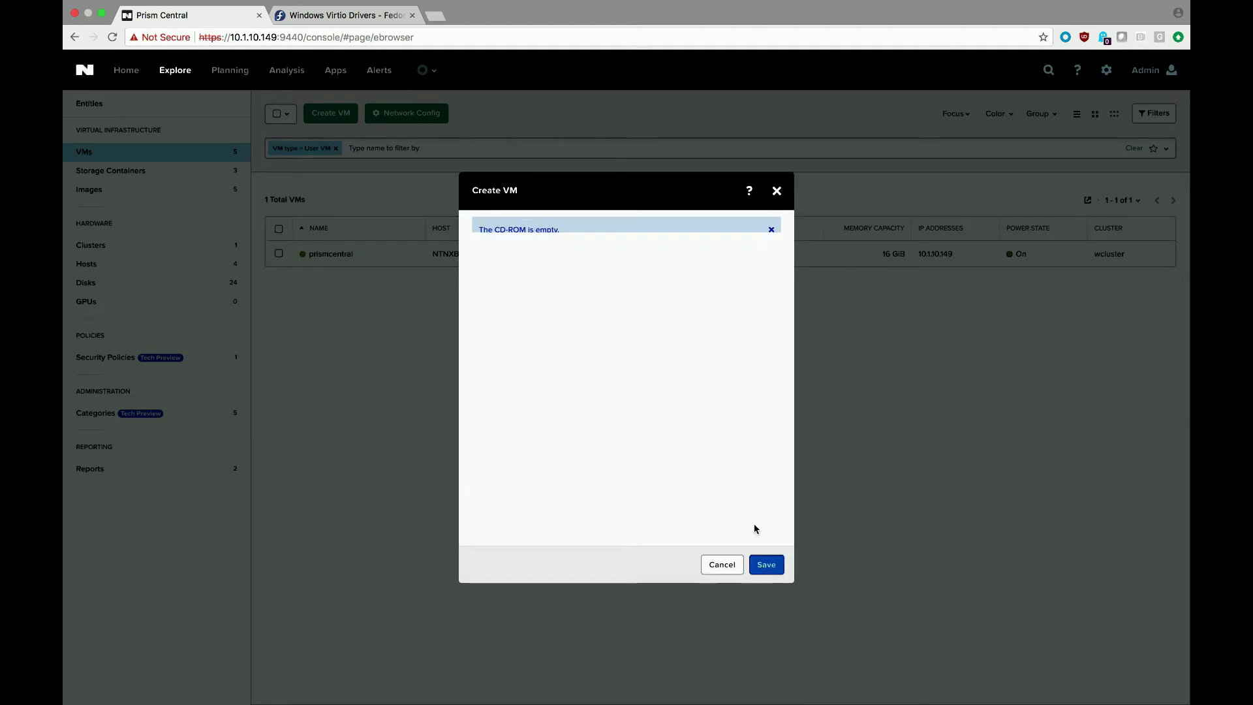
- Add a network adapter on the vm_net VLAN and save the new VM
scroll(750, 525, "down", 4)
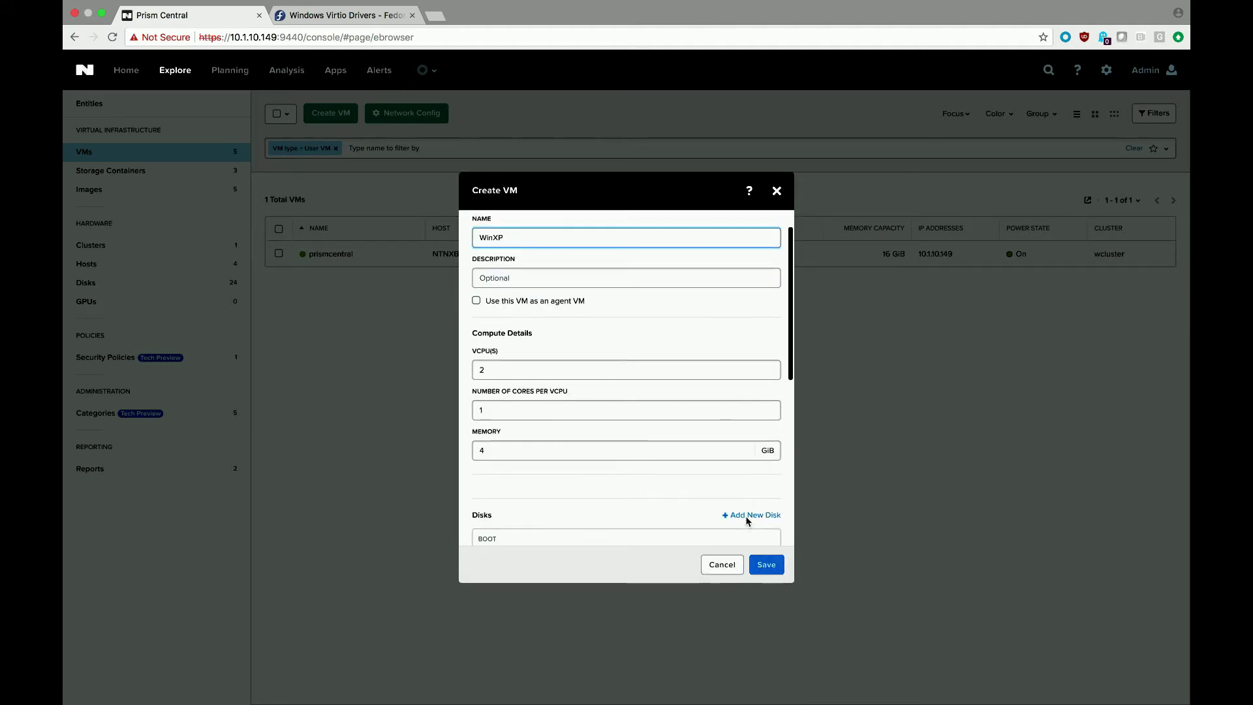
scroll(747, 520, "down", 6)
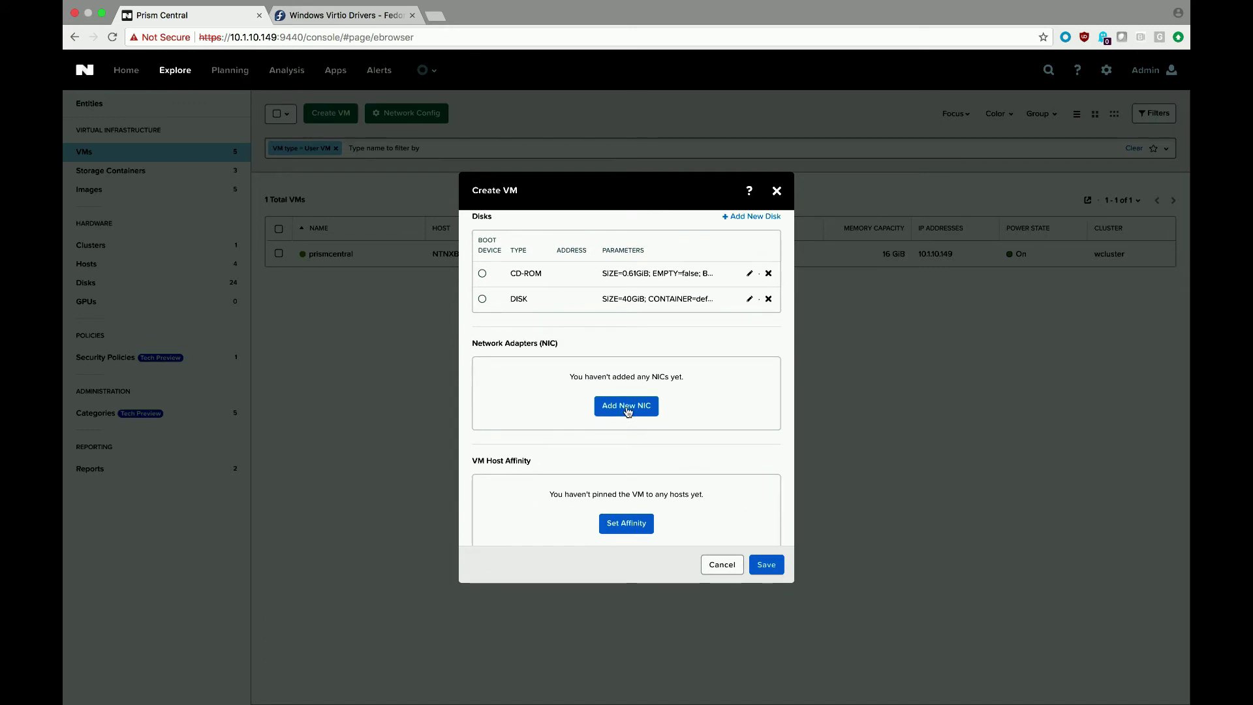
left_click(627, 408)
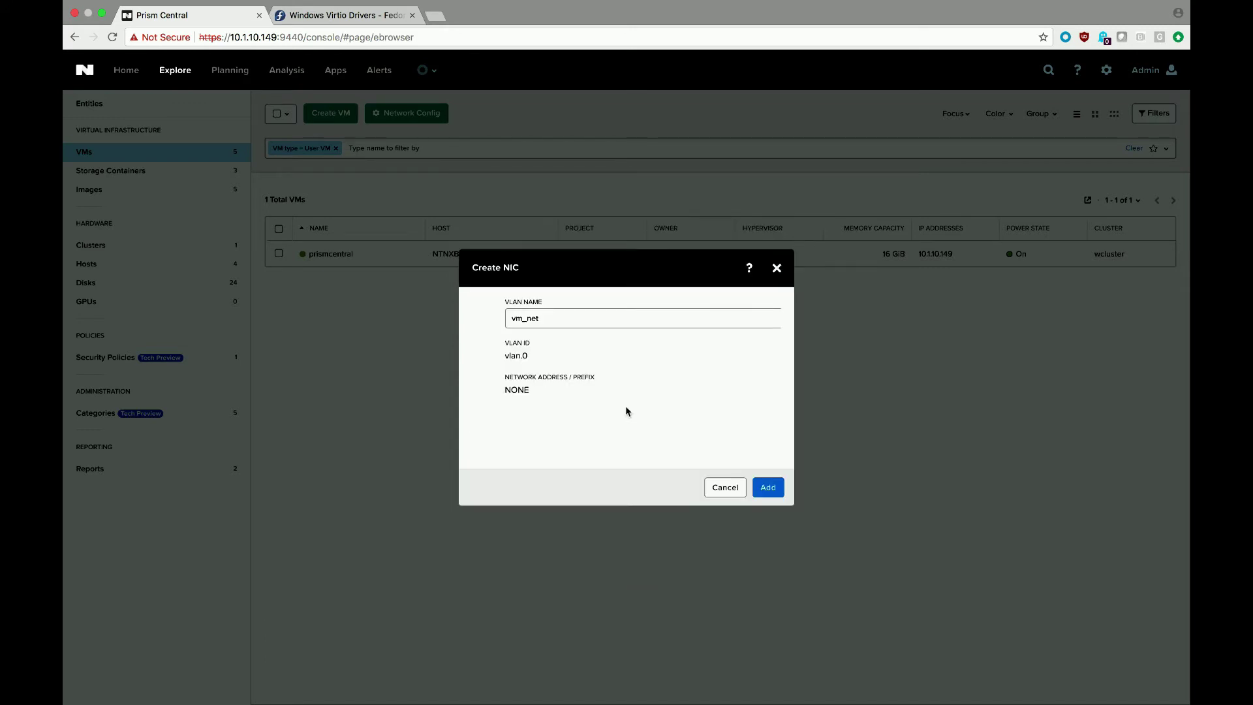
left_click(534, 319)
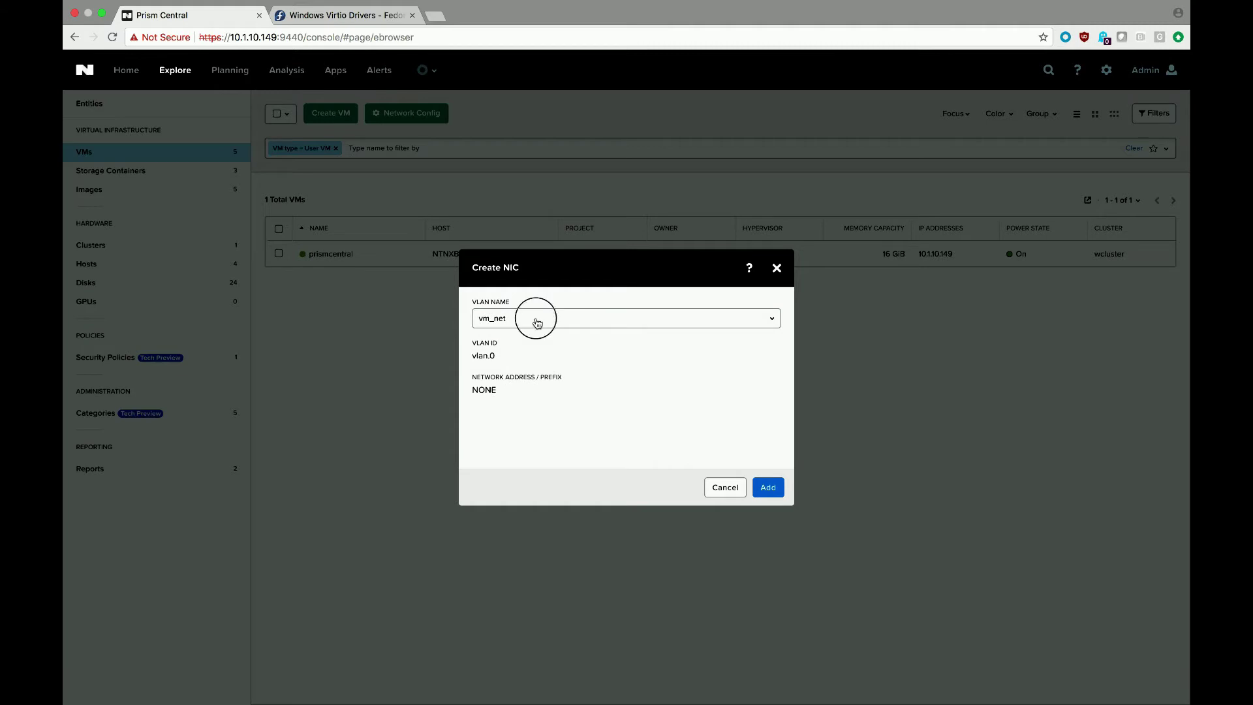
left_click(522, 339)
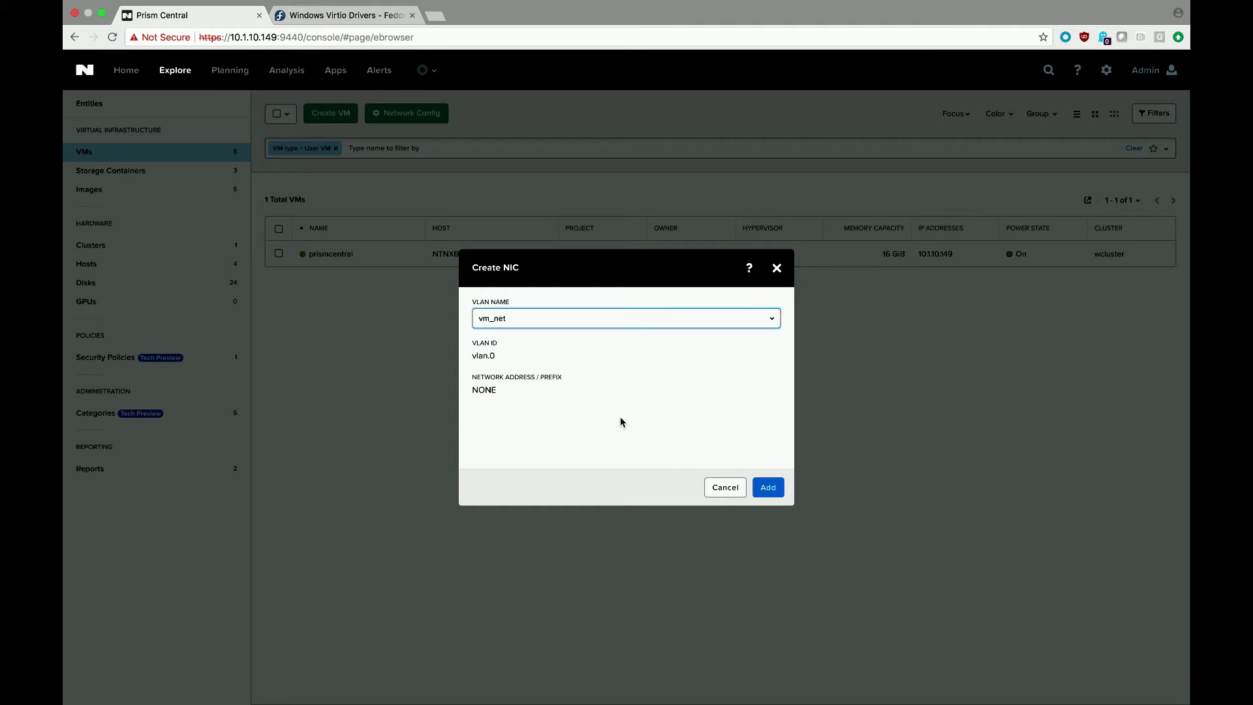
left_click(767, 496)
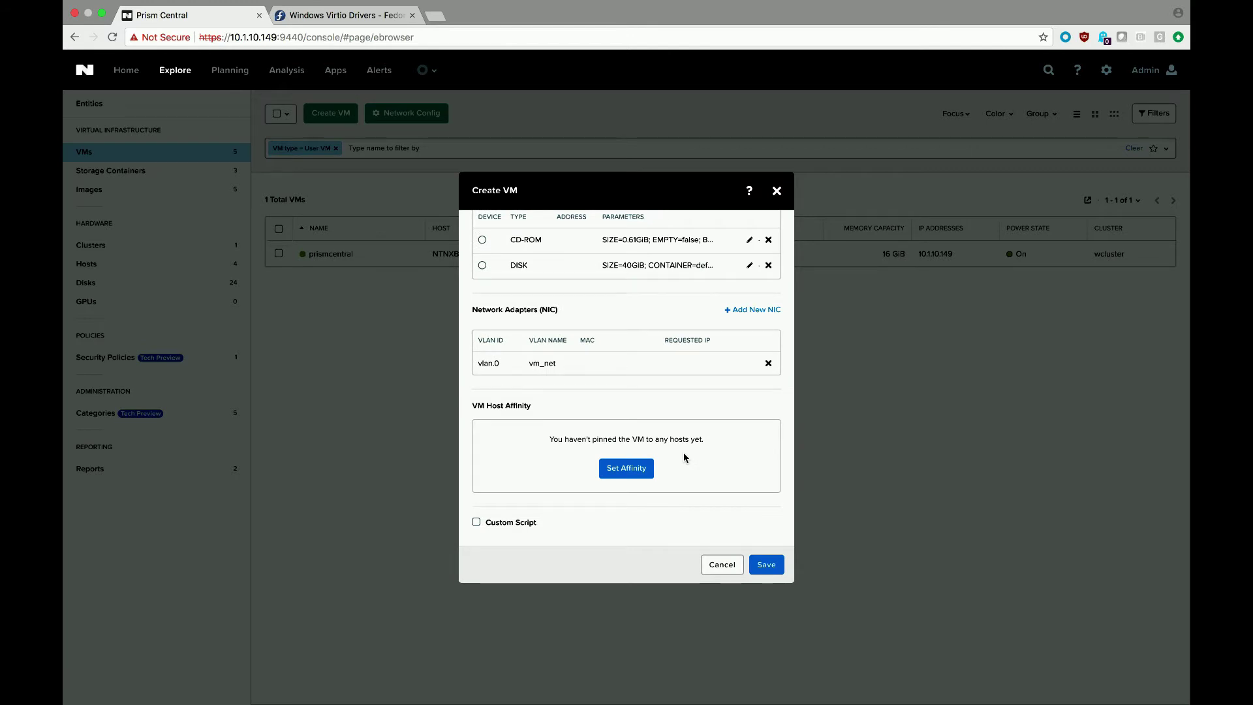
left_click(766, 565)
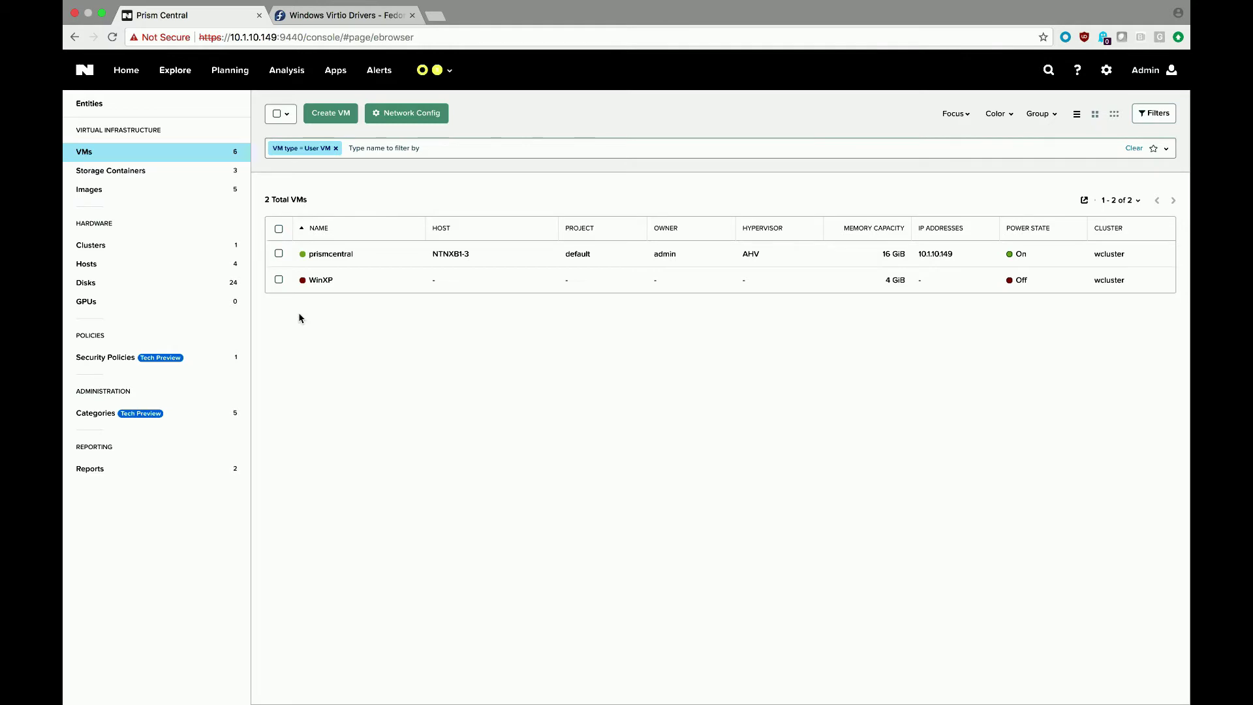
- Power on the WinXP VM and launch its console
left_click(279, 281)
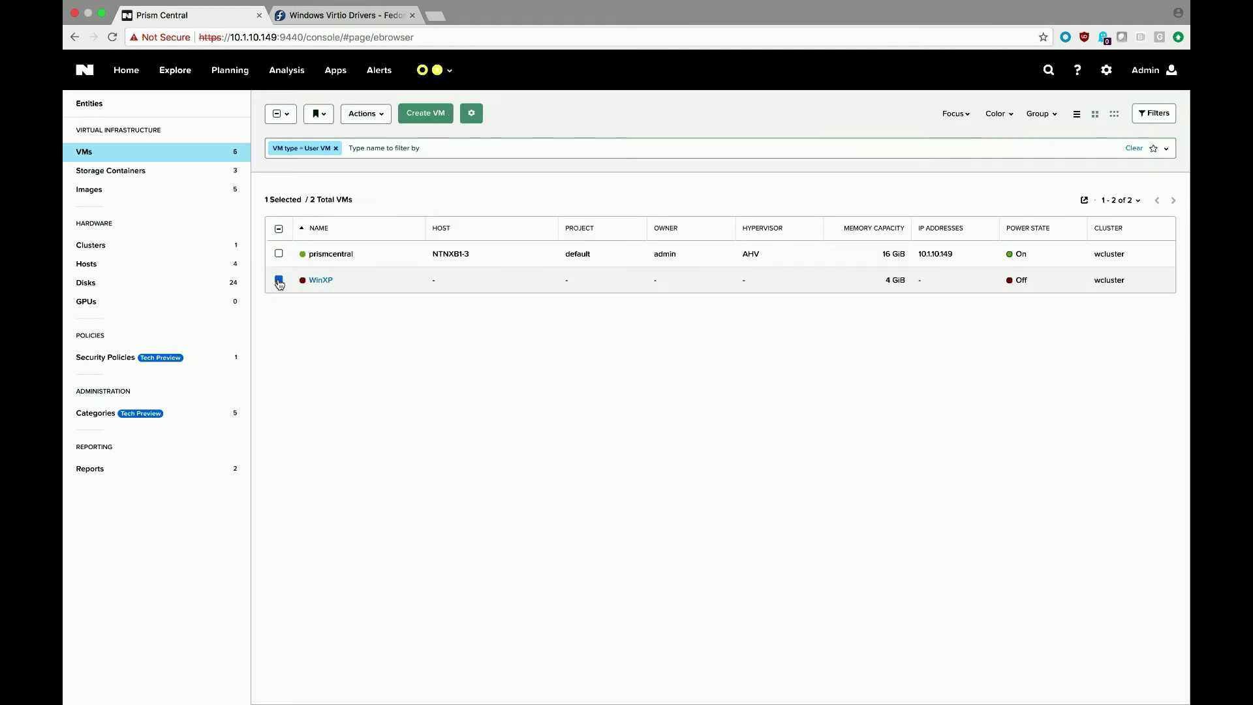
left_click(371, 119)
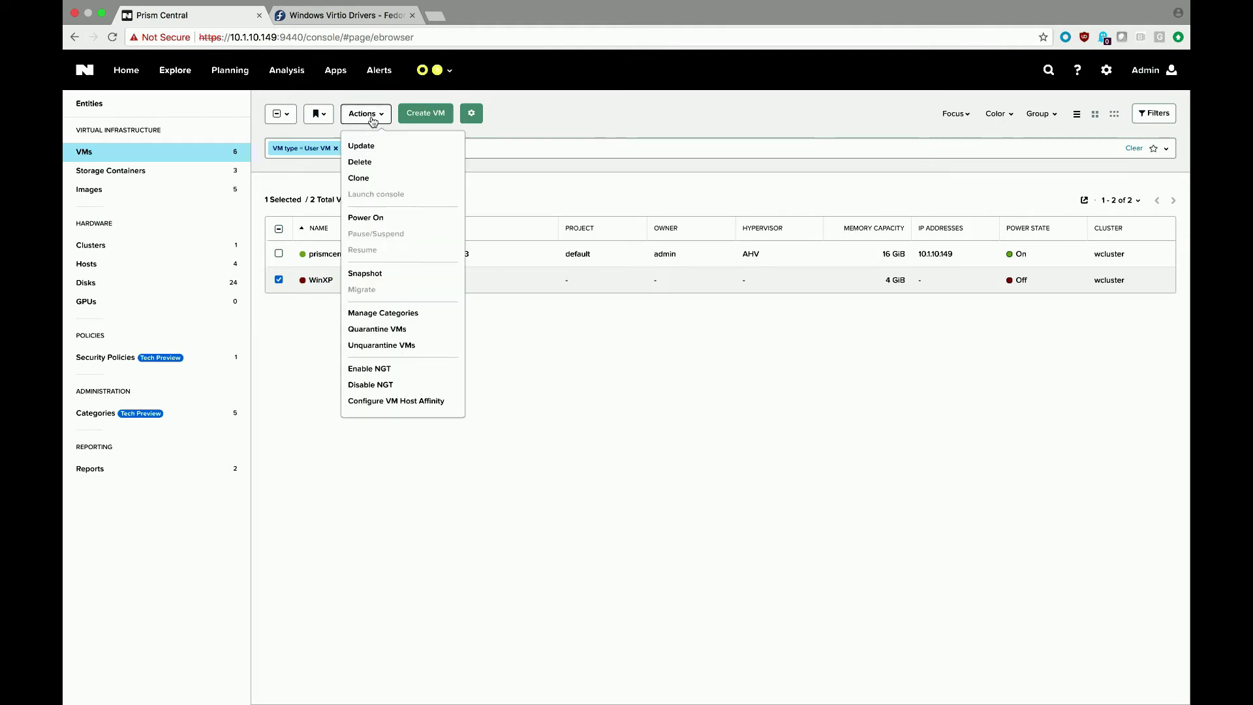
left_click(366, 220)
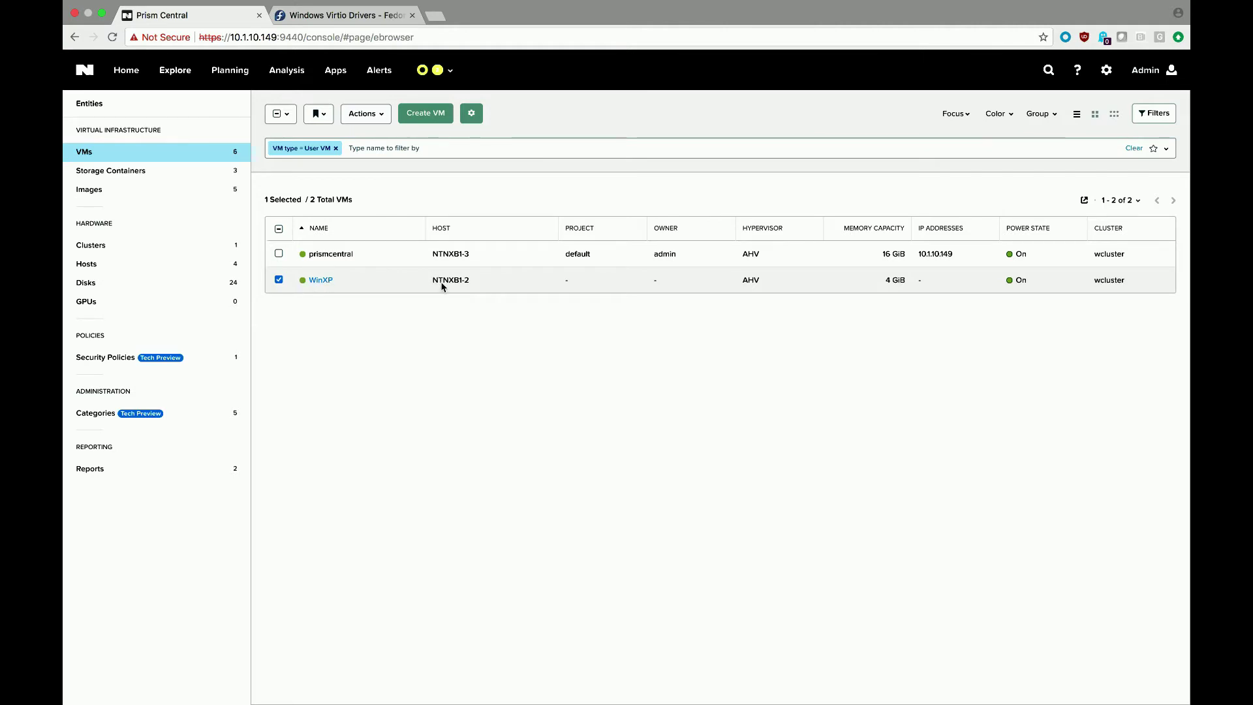
left_click(362, 114)
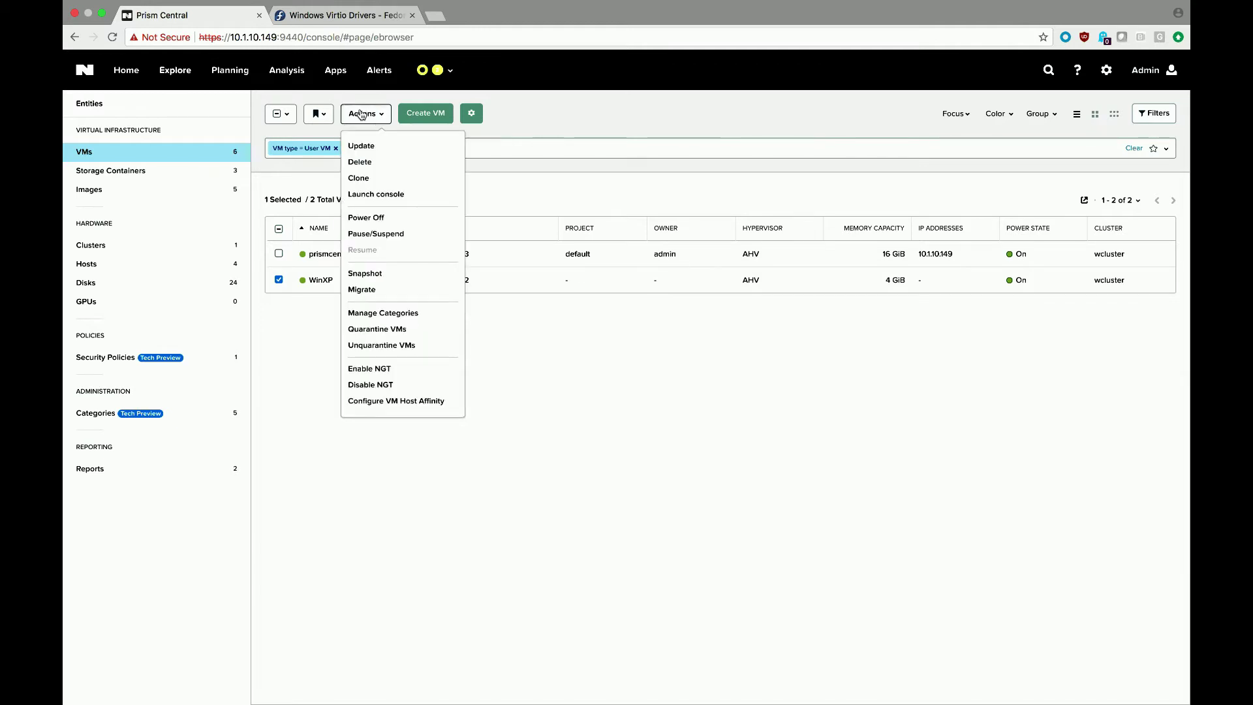
left_click(367, 195)
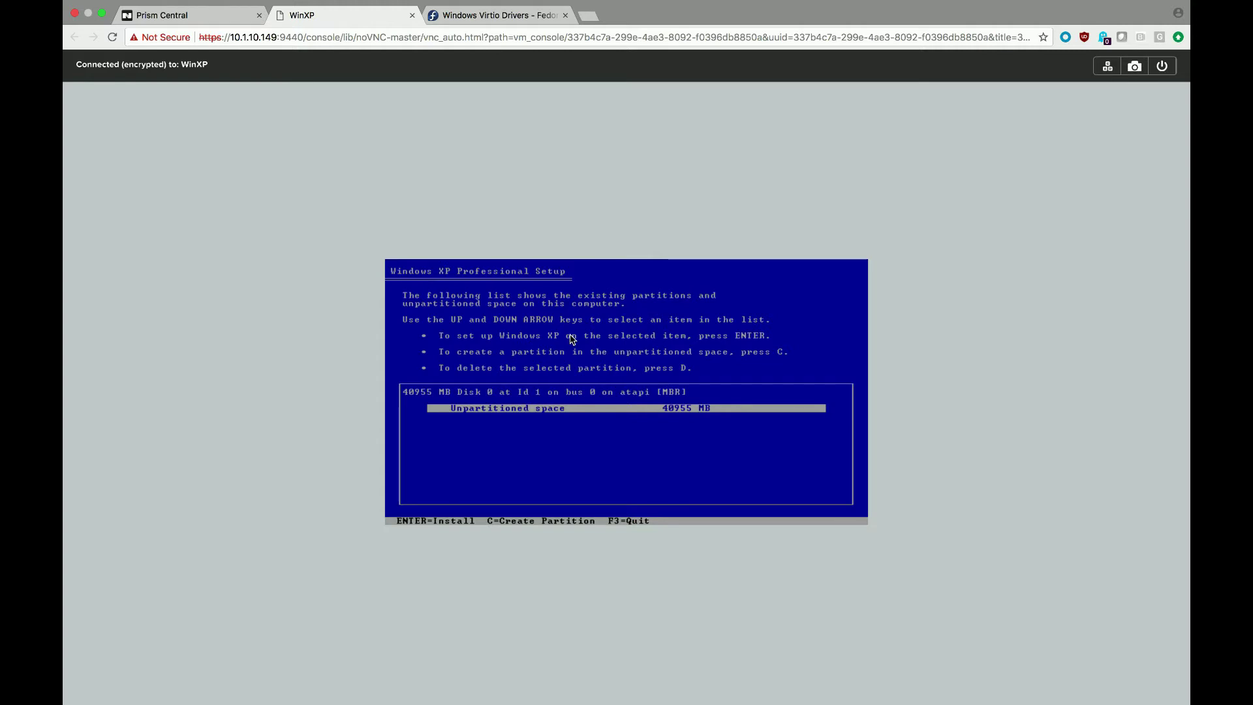
- Install Windows XP on the unpartitioned space and format the partition with the NTFS file system (Quick)
key("Return")
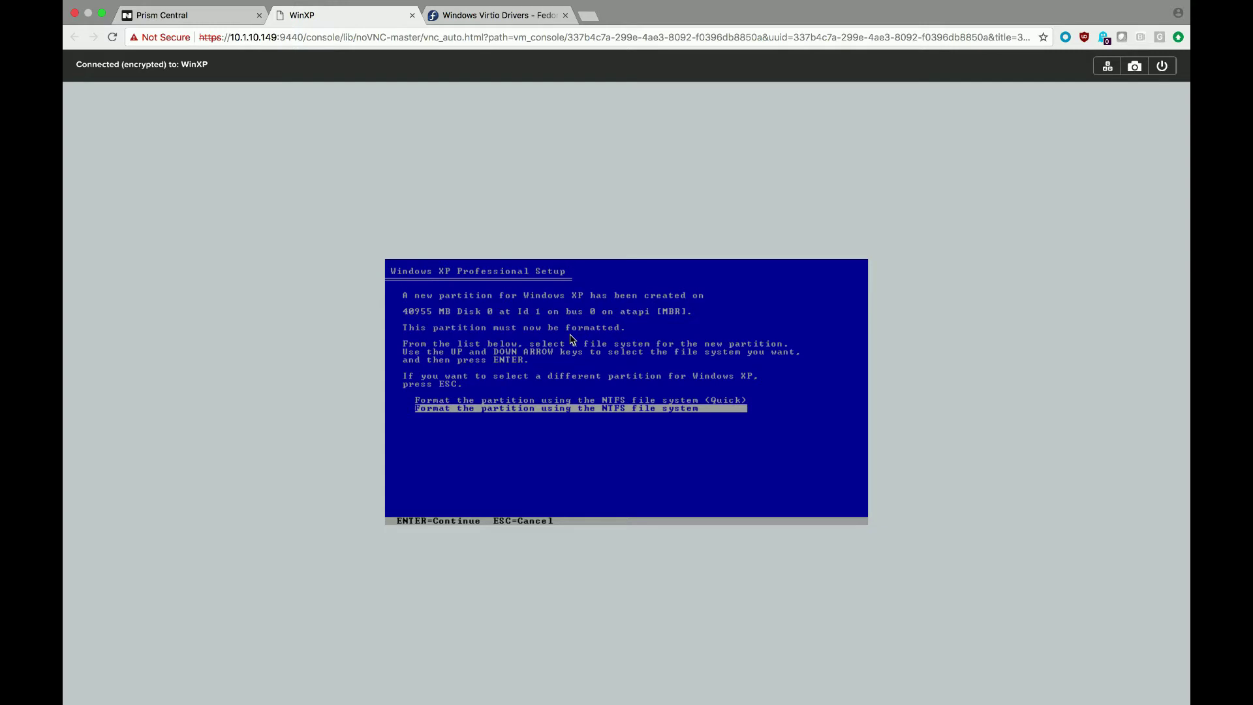
key("Up")
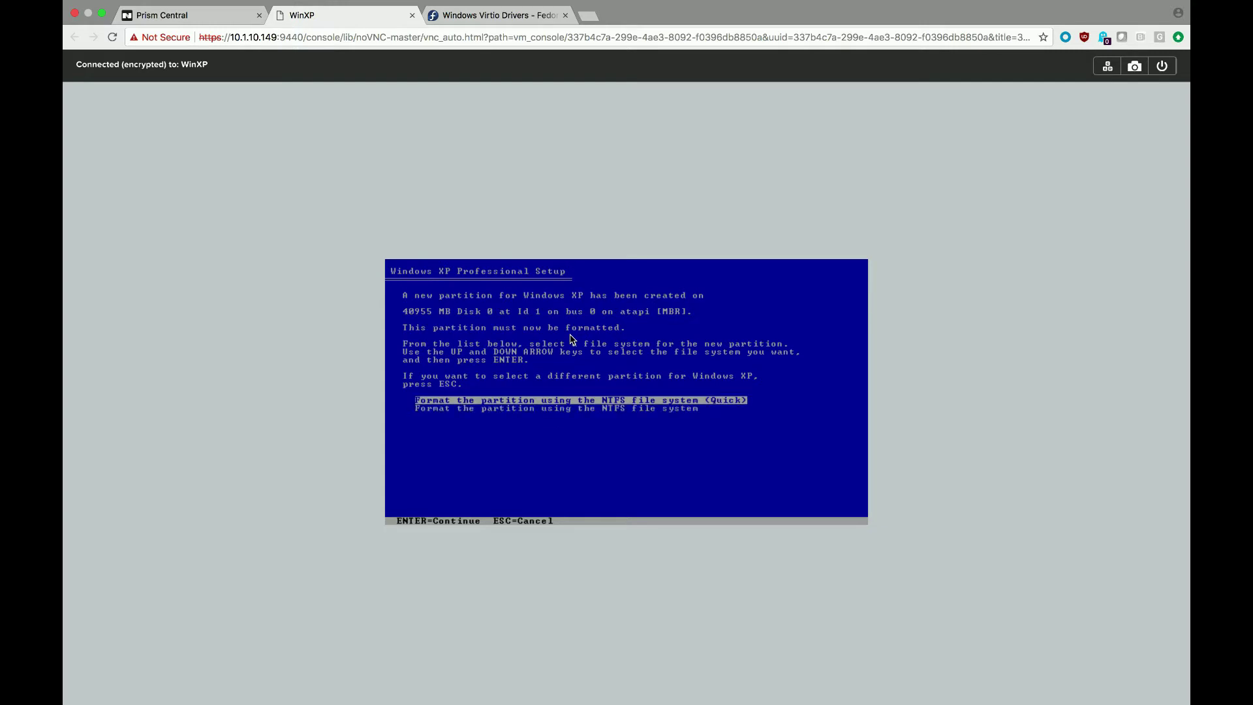
key("Return")
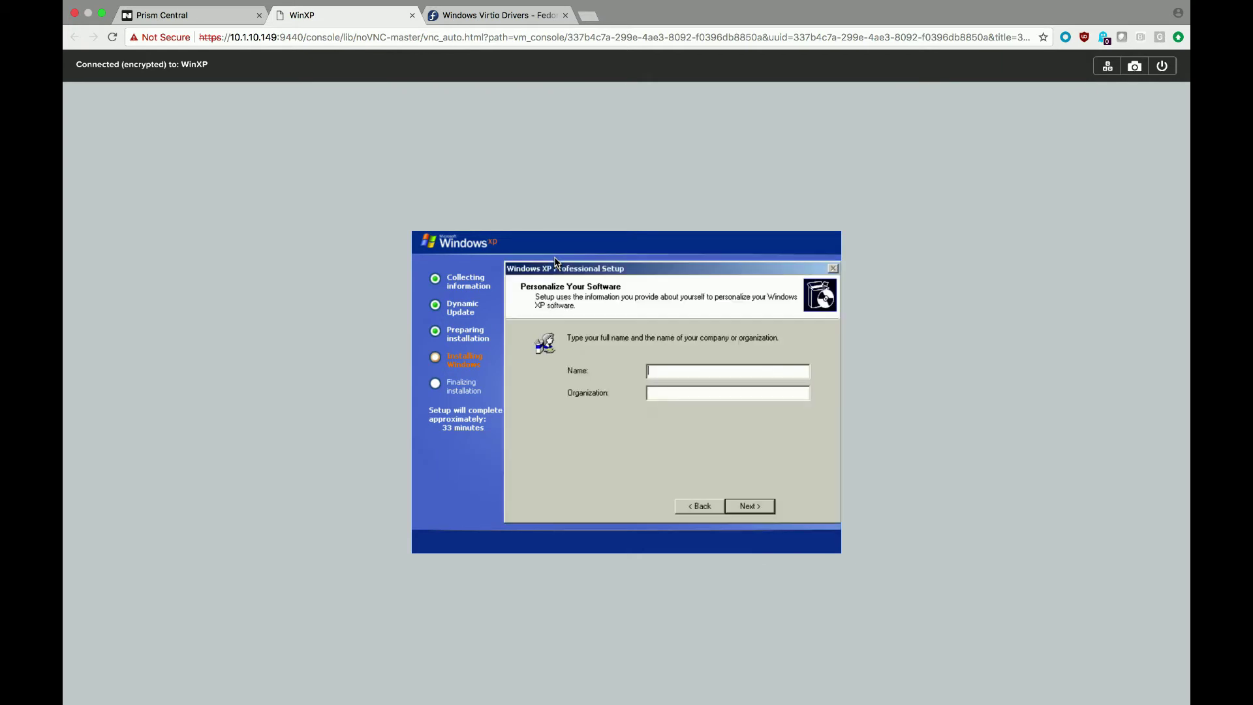
- Enter Nutanix as both name and organization, and accept the suggested computer name without setting an administrator password
left_click(652, 372)
type("Nutanix")
key("Tab")
type("Nutanix")
left_click(748, 512)
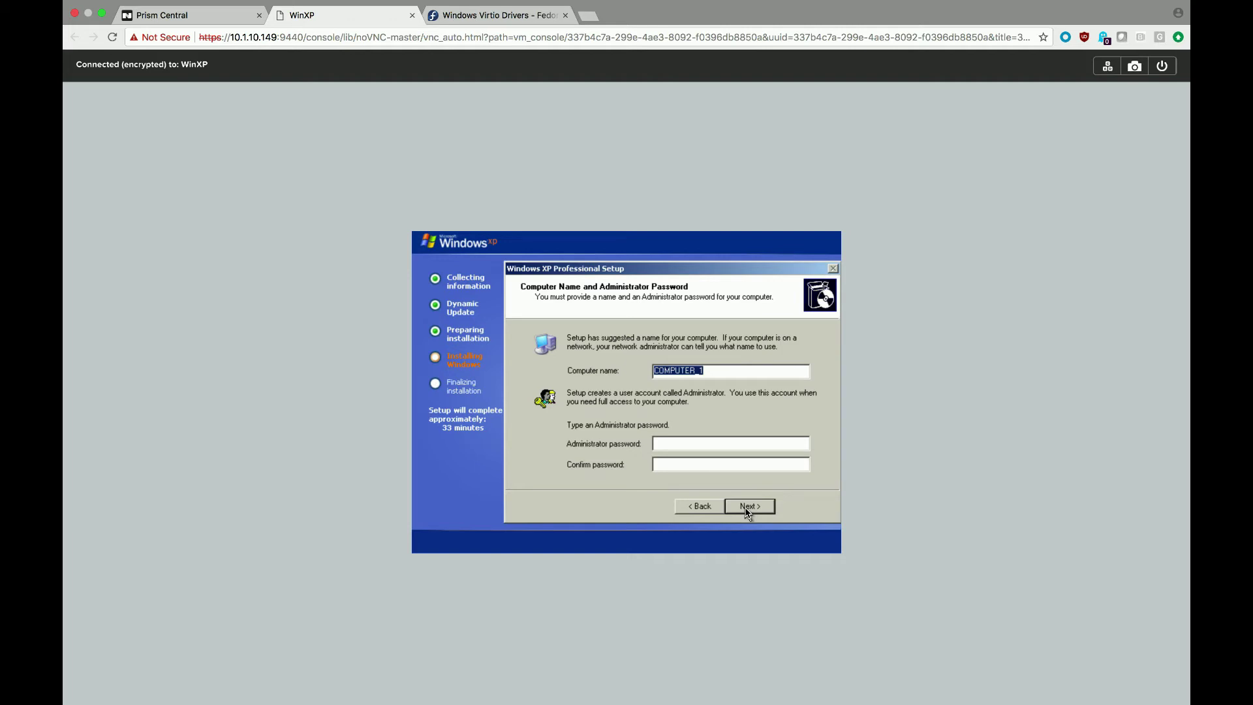
left_click(748, 512)
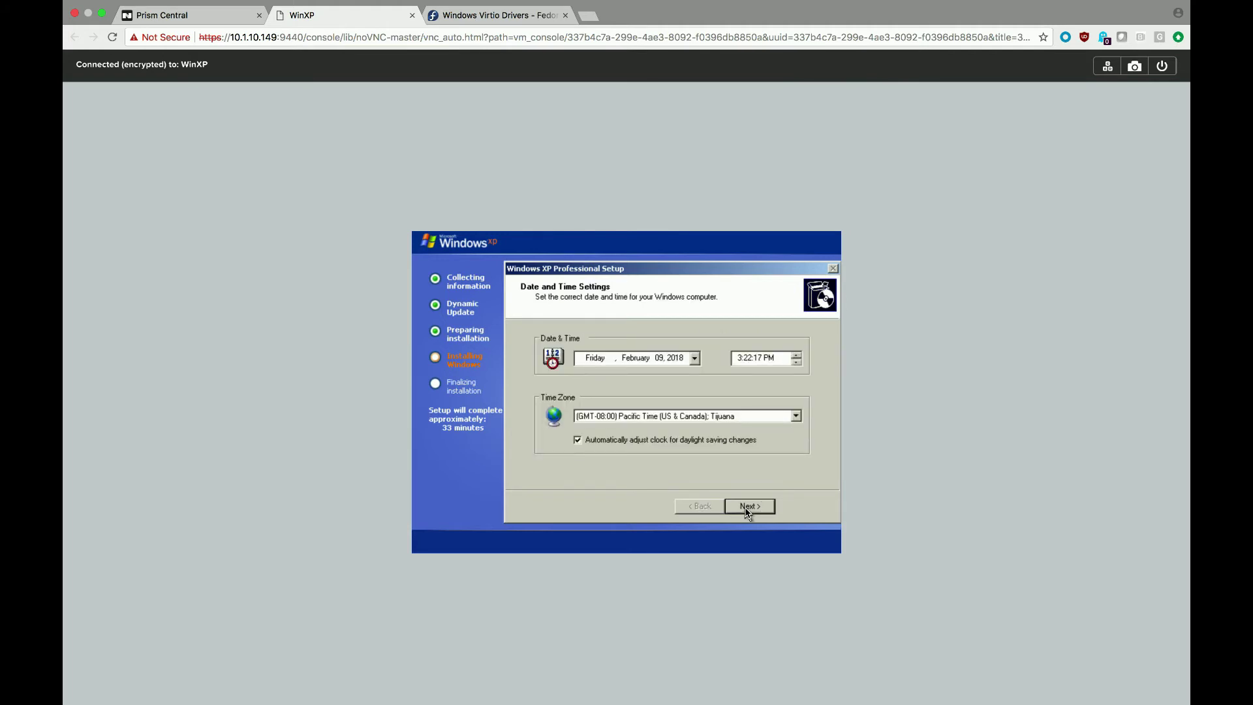
- Accept the default date, time and Pacific time zone, and confirm the automatic screen resolution adjustment
left_click(748, 512)
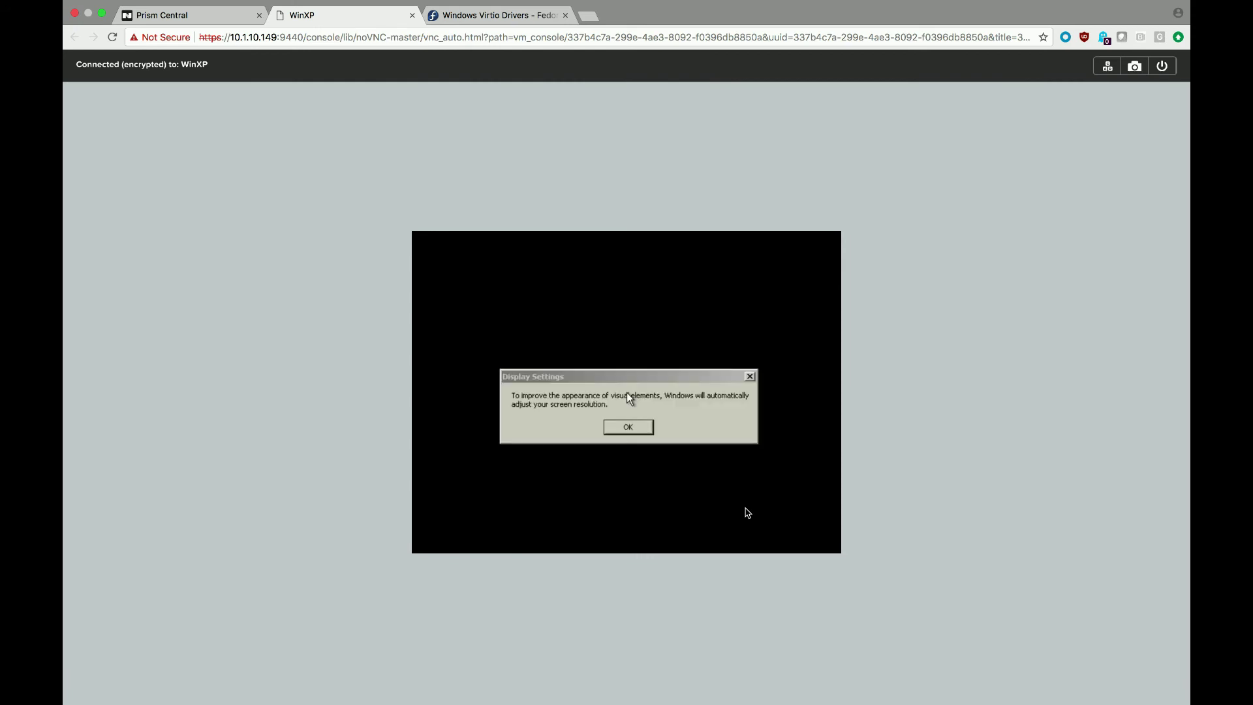
left_click(627, 427)
left_click(526, 289)
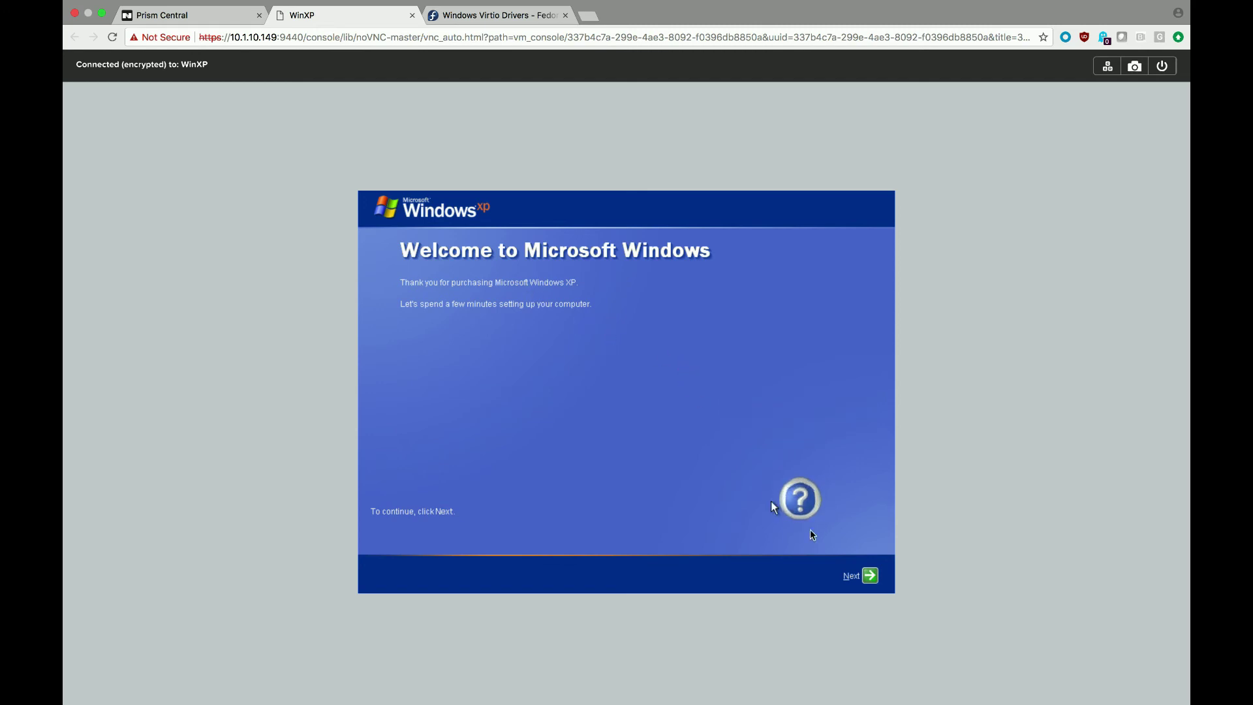
- Complete the Windows welcome setup, choosing Not right now for Automatic Updates and entering Nutanix as the user name
left_click(870, 577)
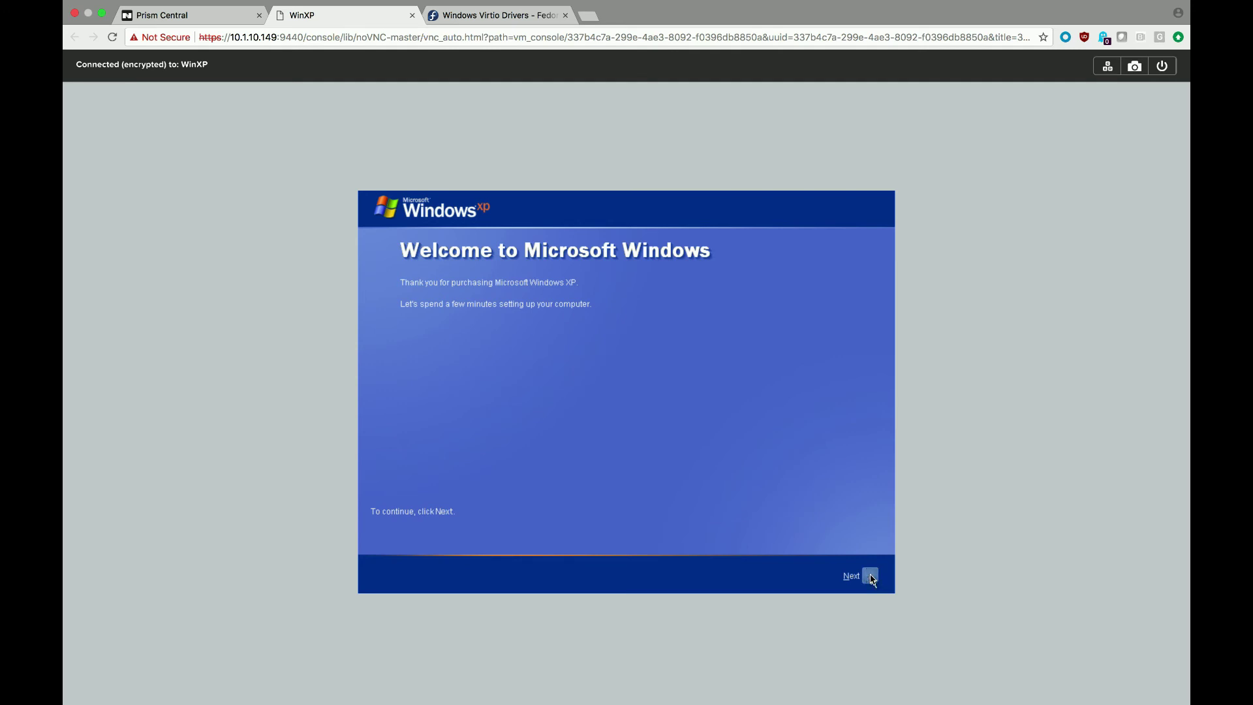
left_click(499, 410)
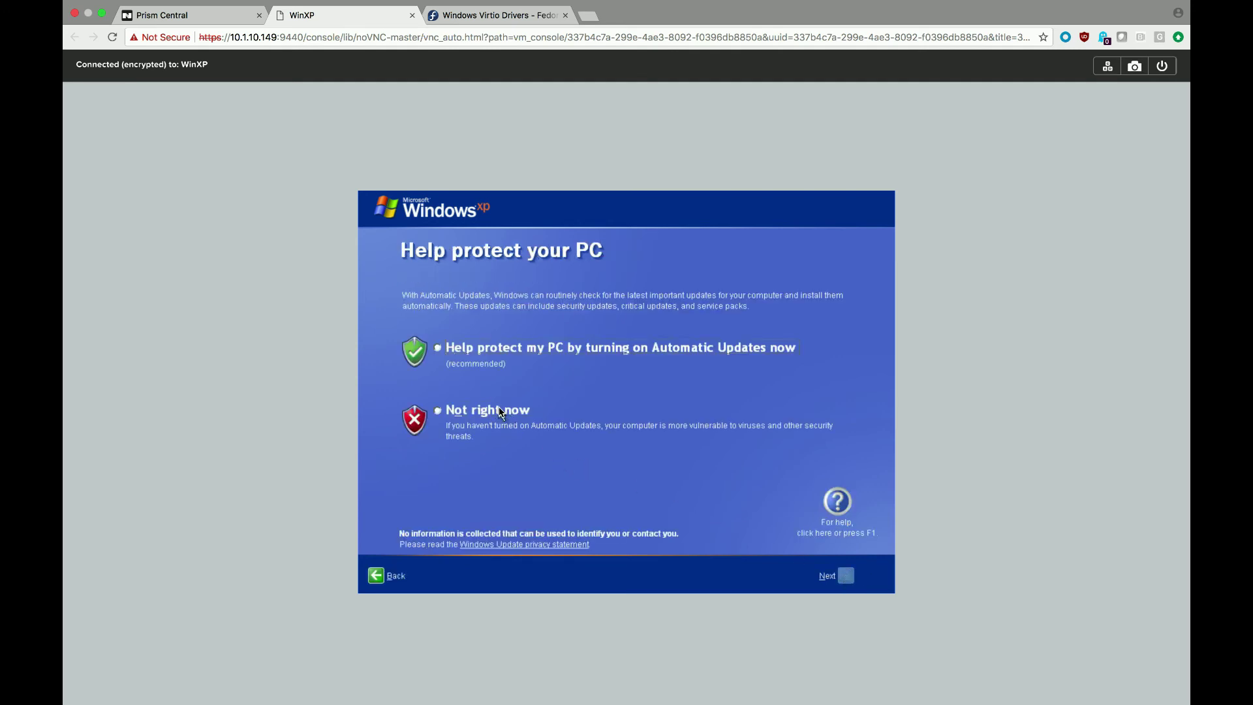
left_click(846, 577)
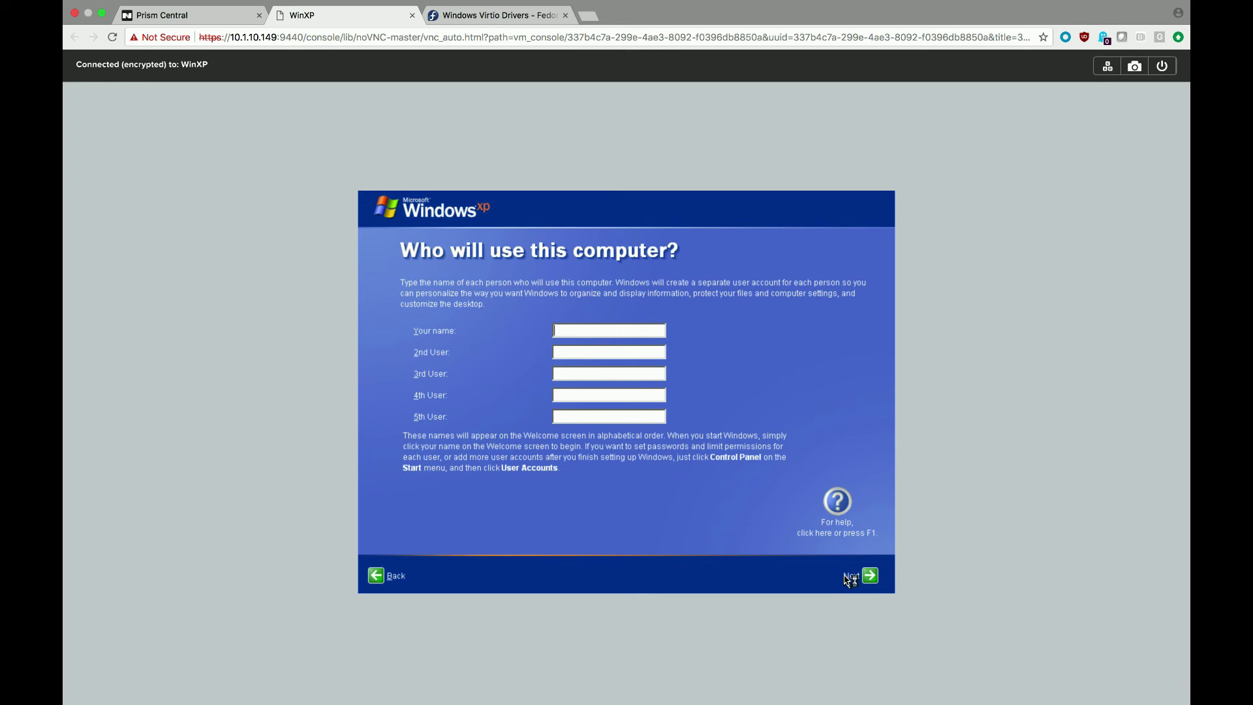
type("Nutanix")
left_click(864, 578)
left_click(869, 577)
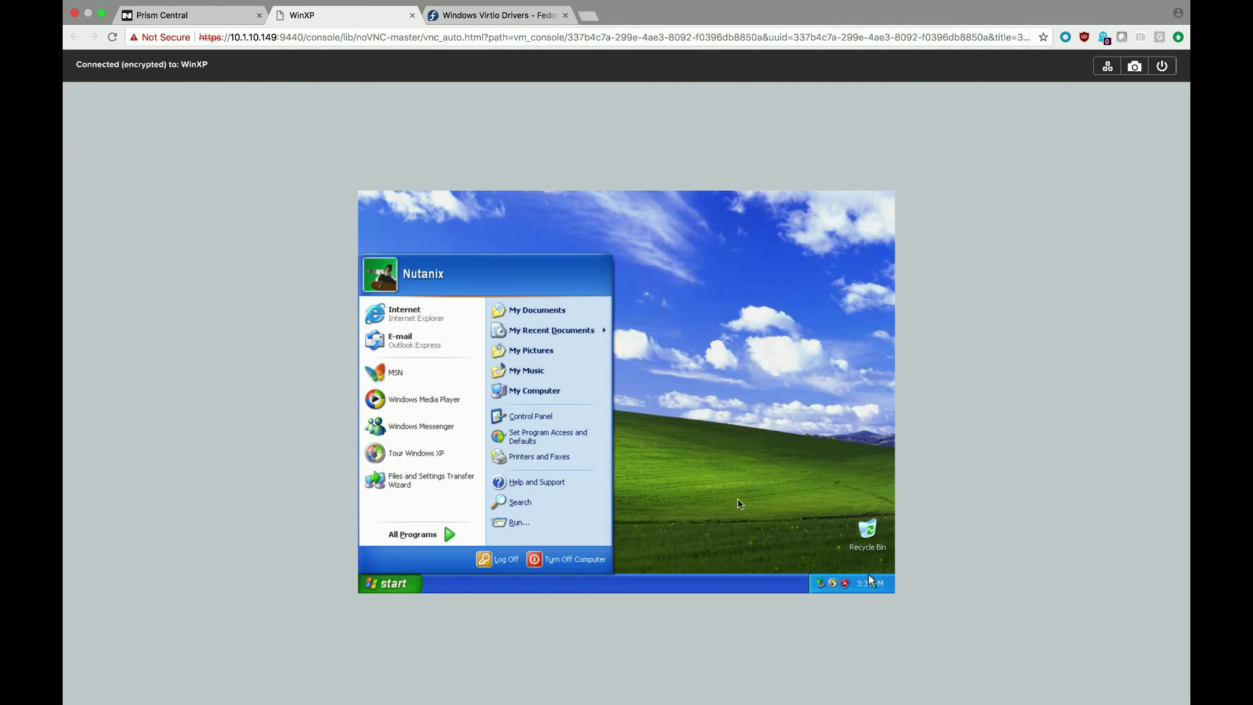
- Dismiss the antivirus risk and Windows XP tour notifications on the desktop
left_click(392, 582)
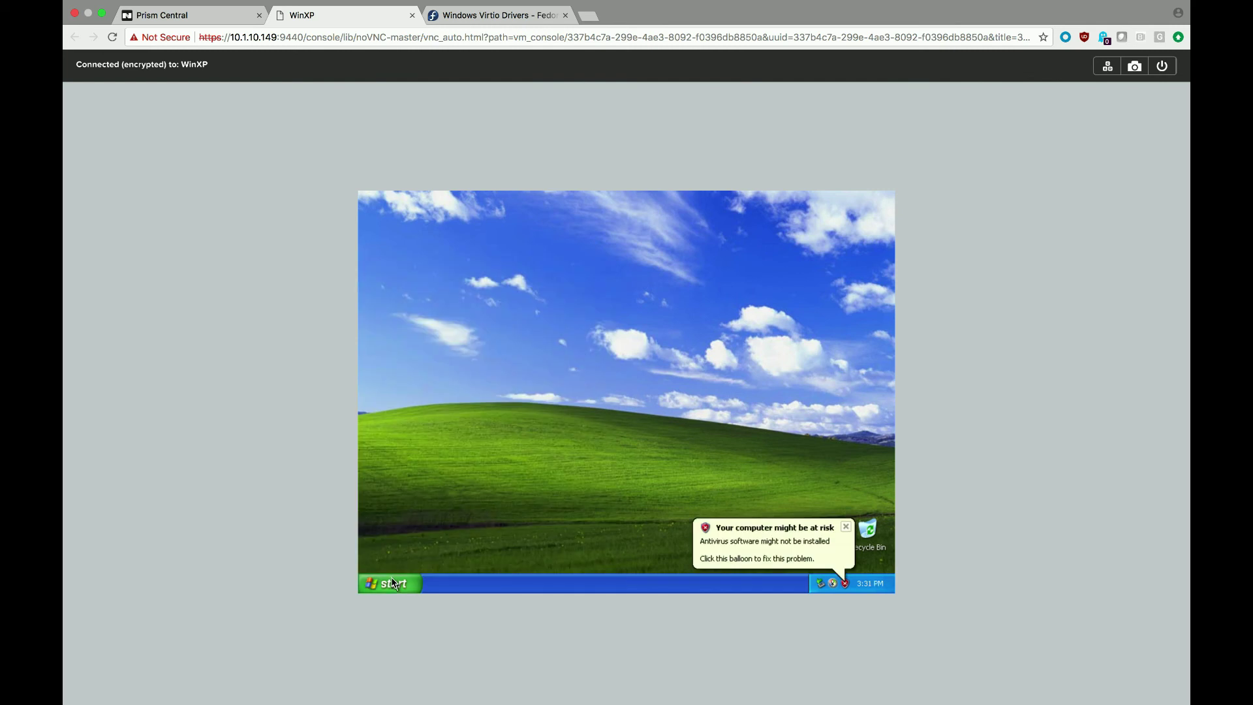
left_click(846, 527)
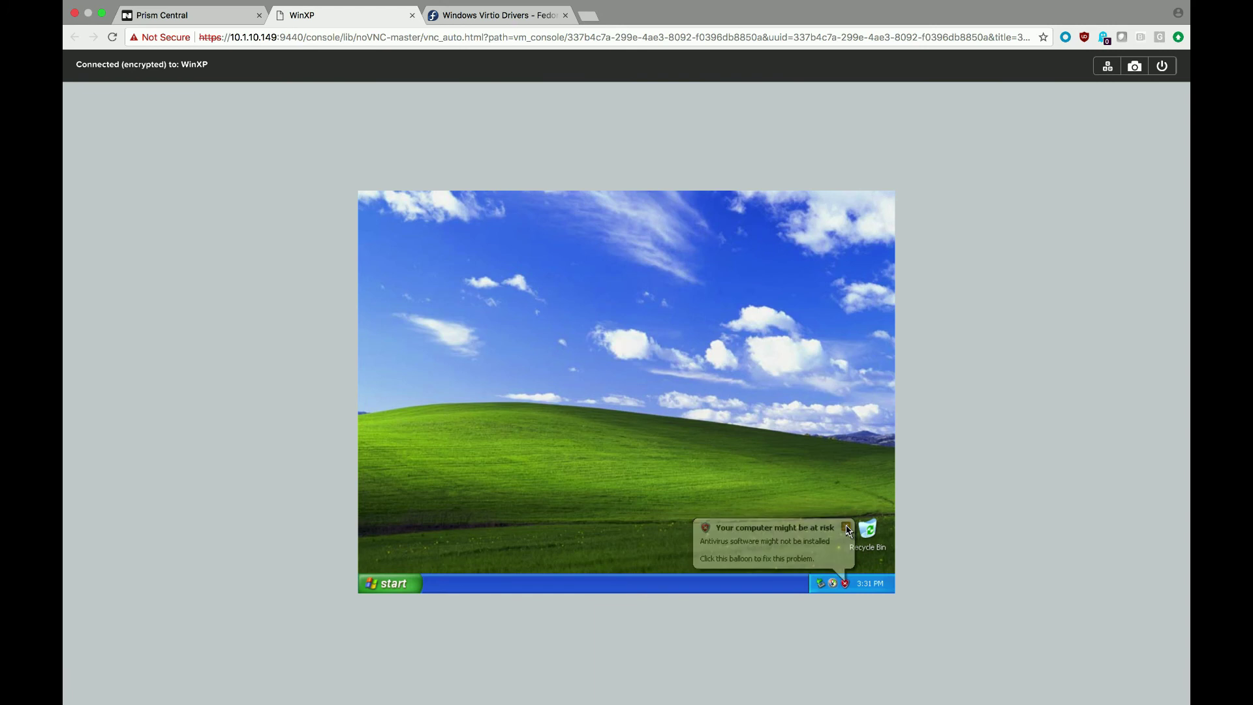
left_click(386, 583)
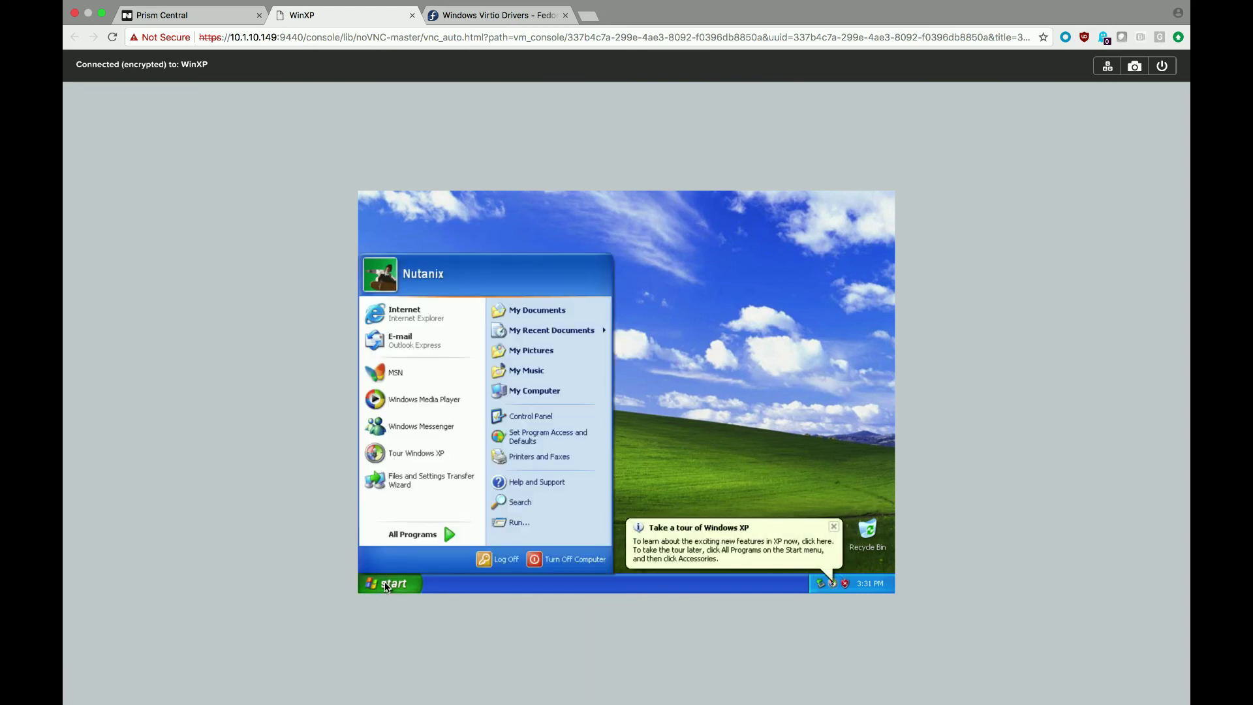
left_click(834, 527)
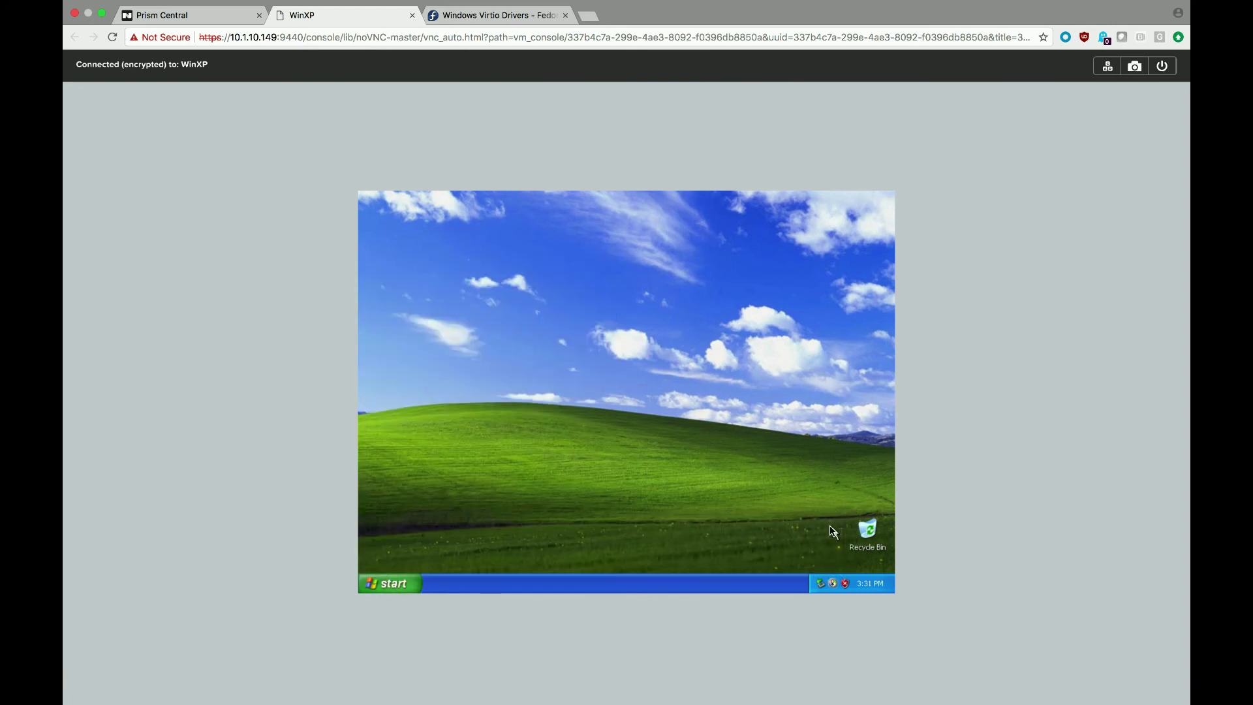
- Open Computer Management for My Computer and show the hardware list in Device Manager
left_click(395, 583)
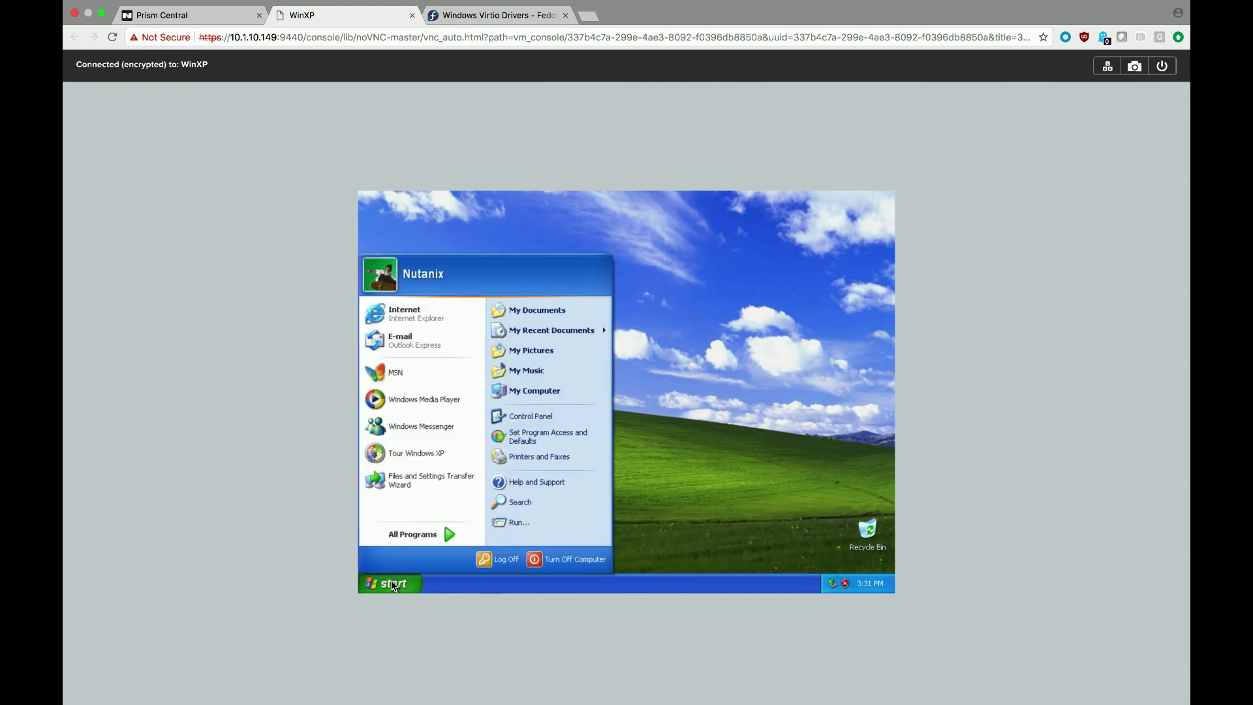
right_click(528, 393)
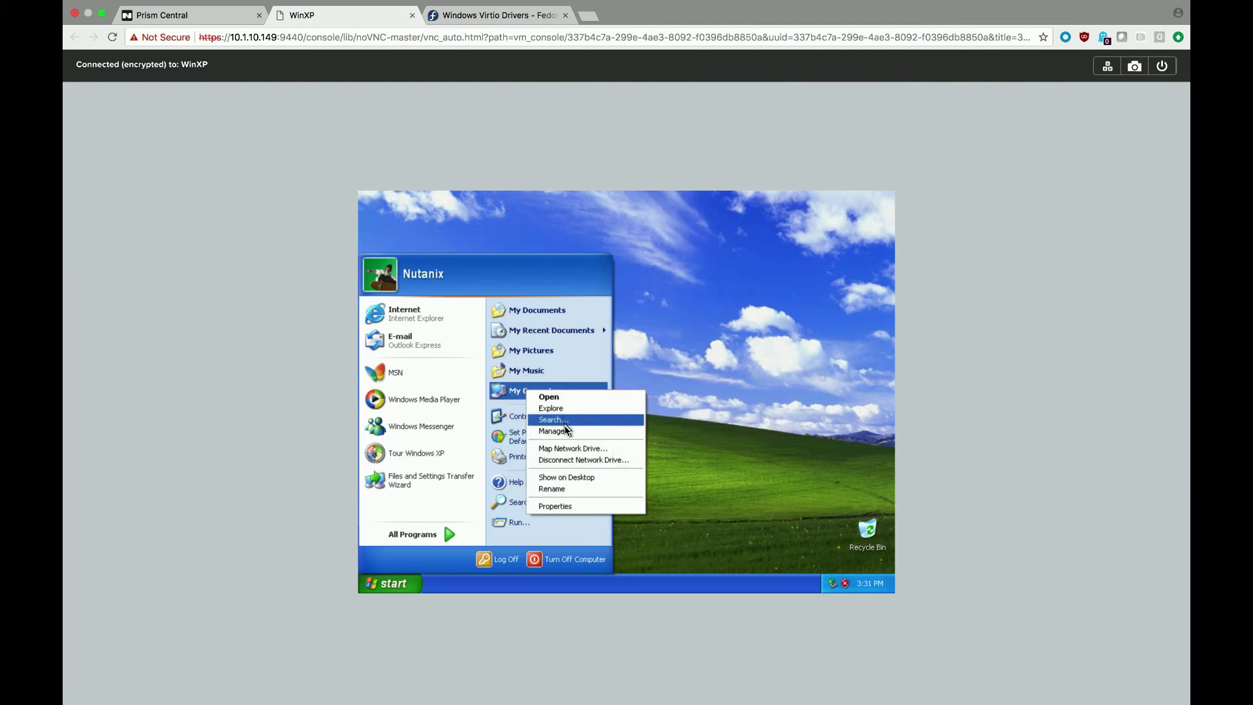
key("Escape")
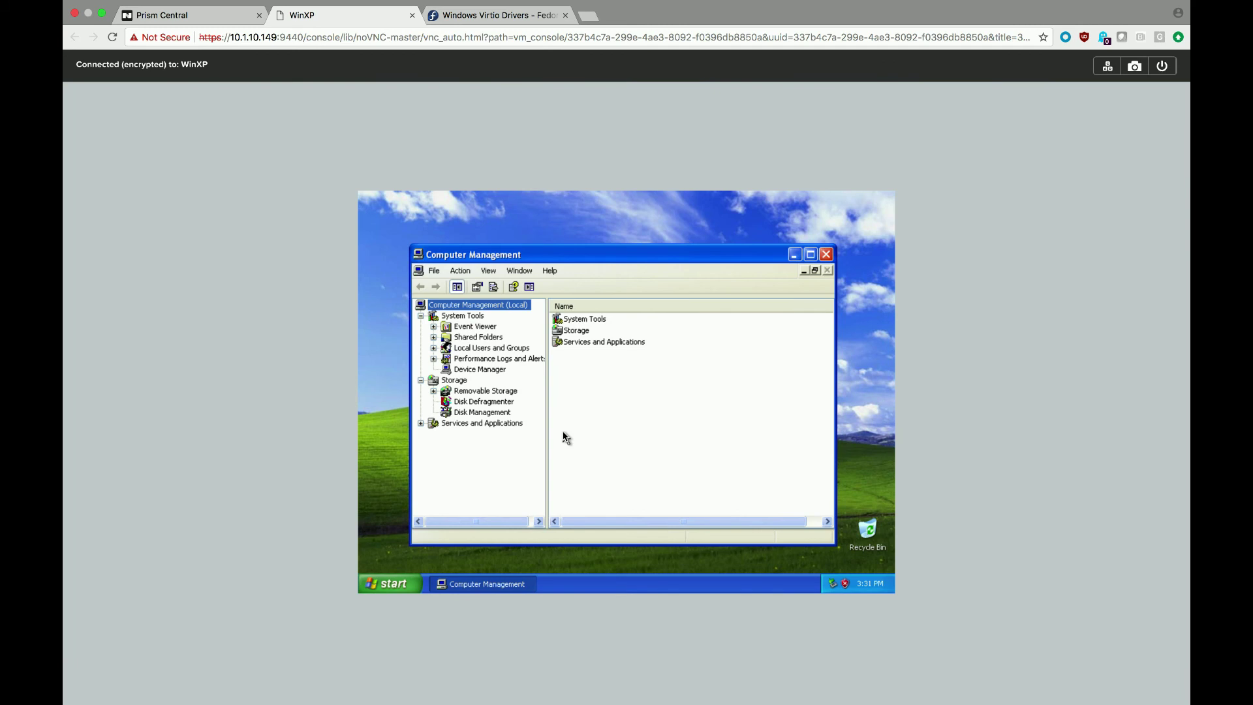
left_click(484, 370)
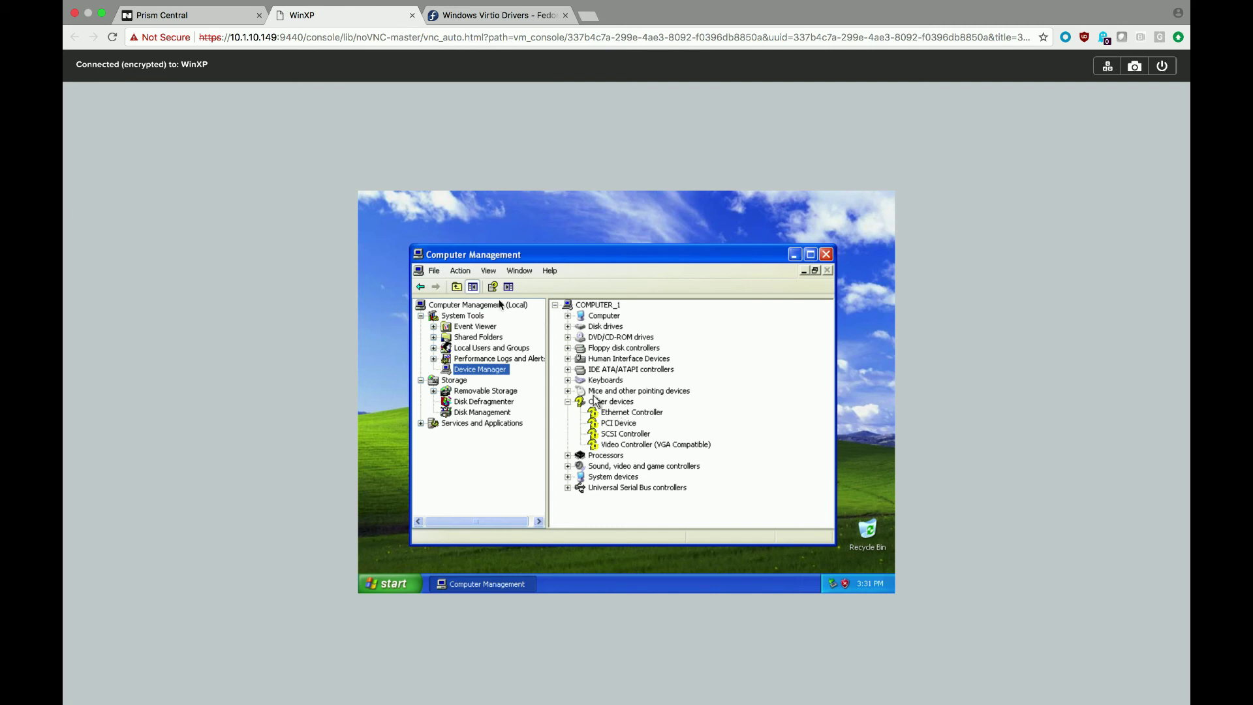
- Switch to Prism Central, open the WinXP VM for updating and eject the installation image from its CD-ROM
left_click(195, 19)
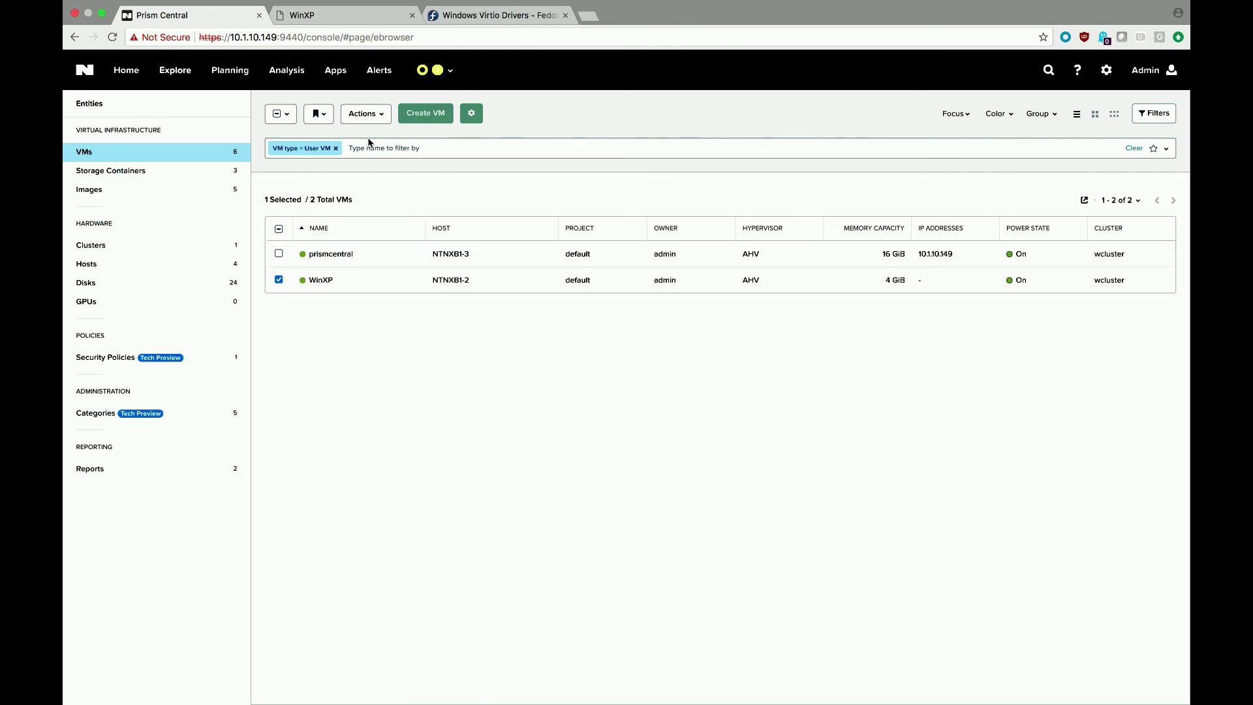
left_click(367, 115)
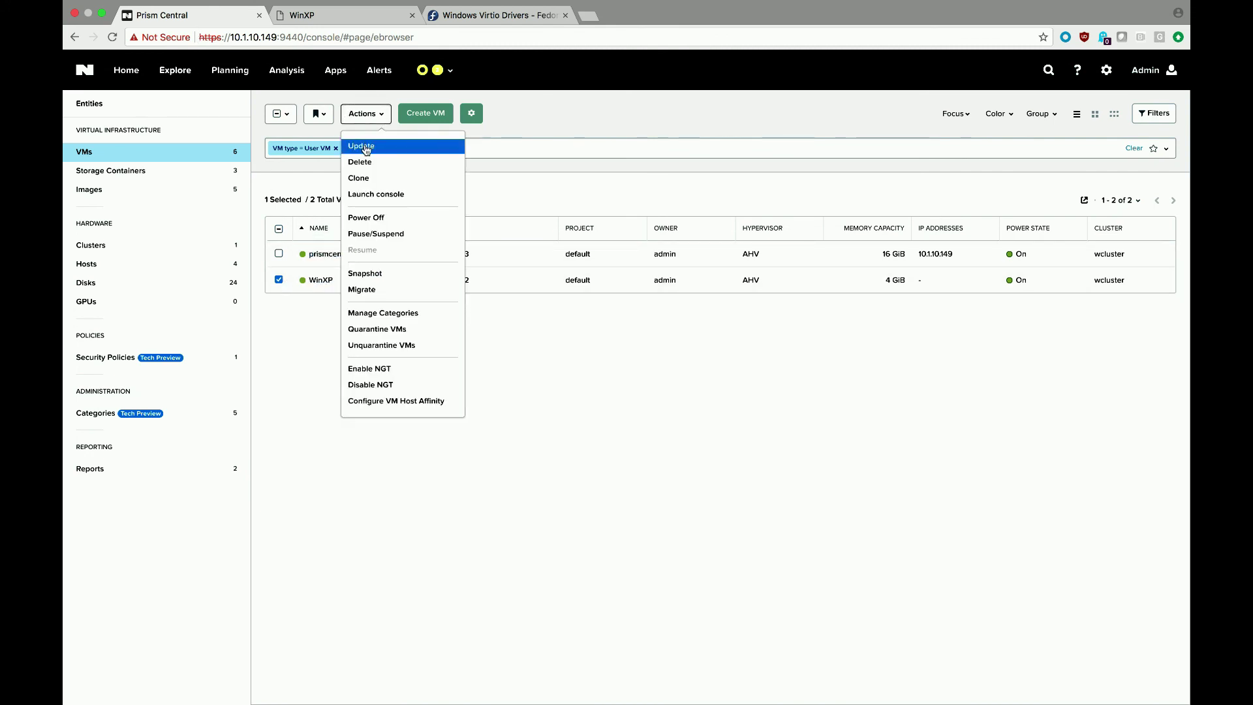
left_click(364, 147)
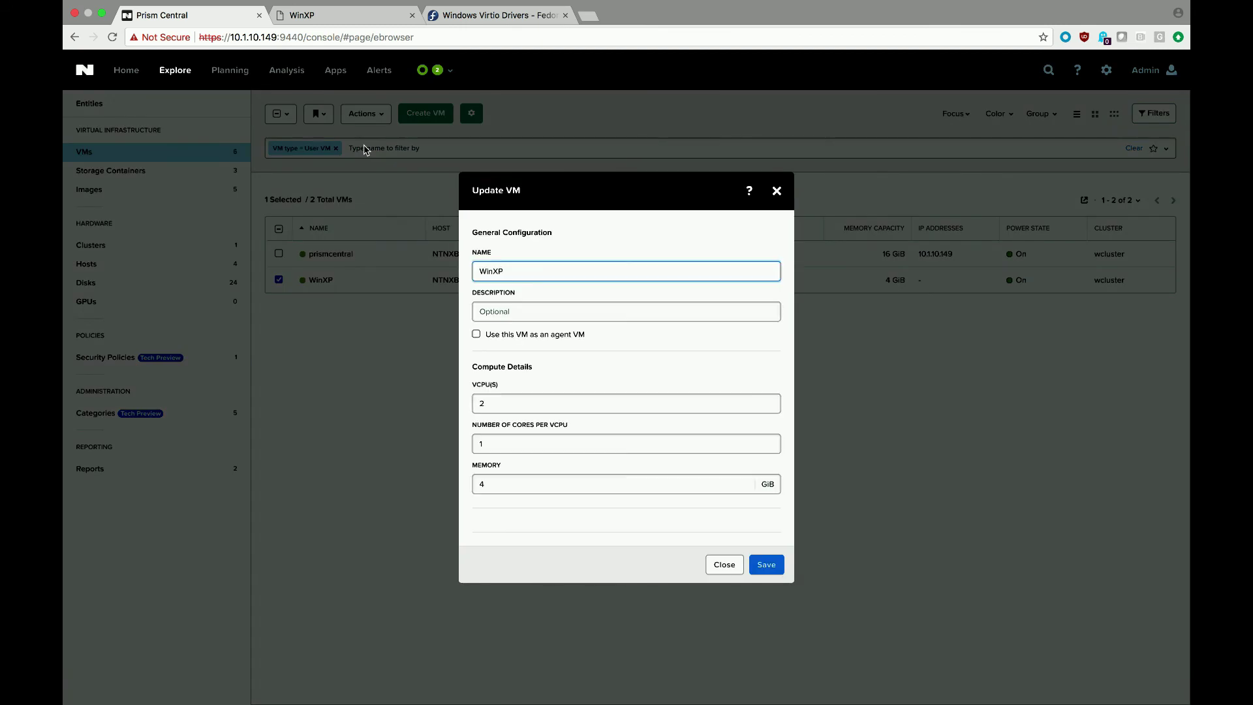
scroll(566, 296, "down", 5)
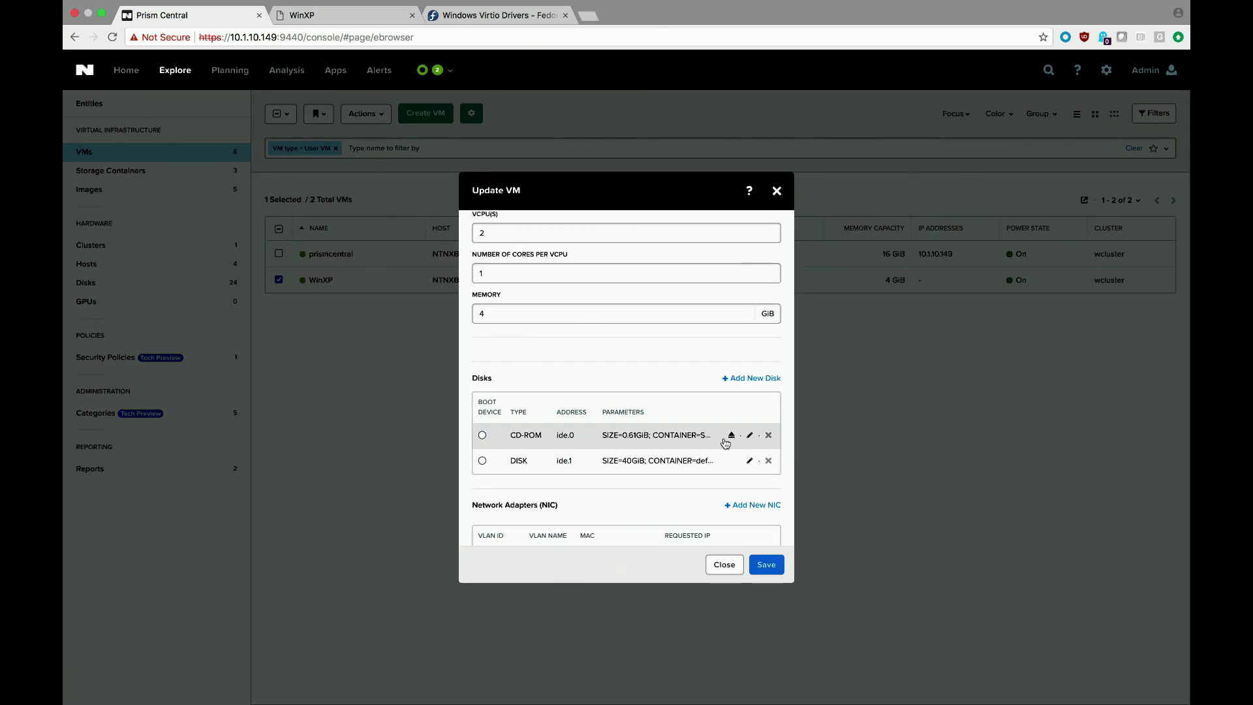
left_click(731, 436)
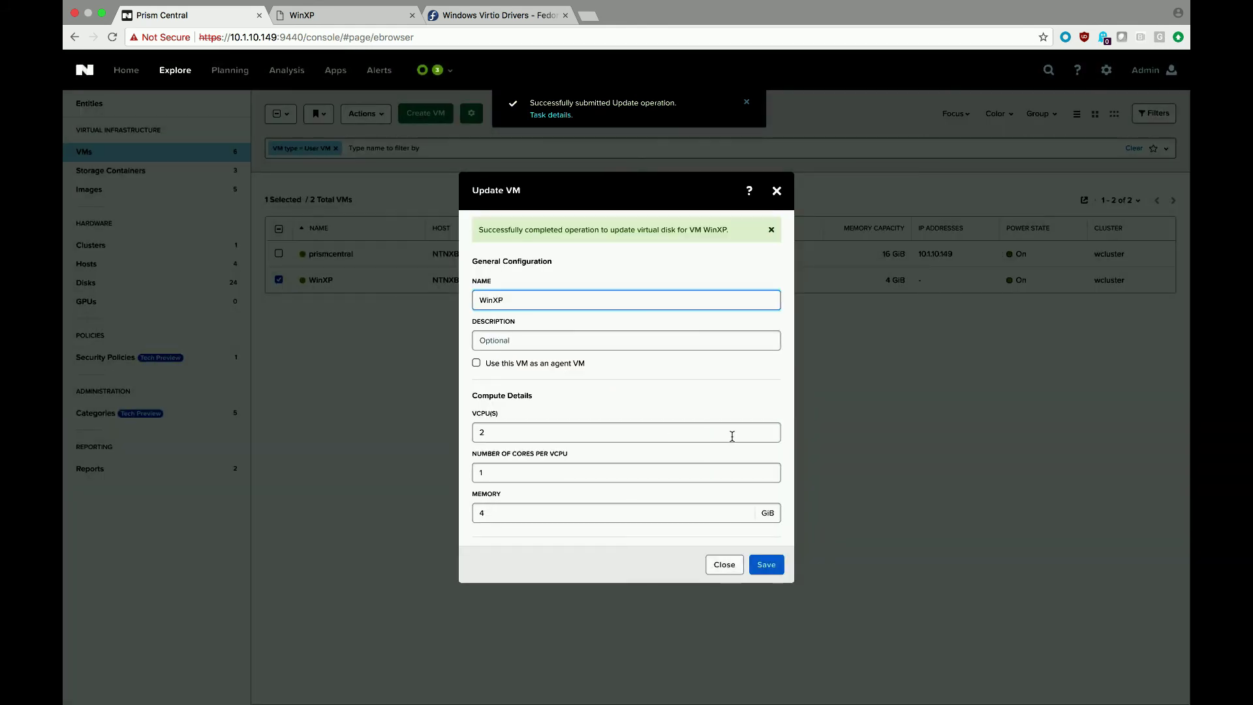
- Load virtio-win-0.1.141.iso into the empty CD-ROM by cloning from the Image Service, and save the VM
scroll(732, 435, "down", 5)
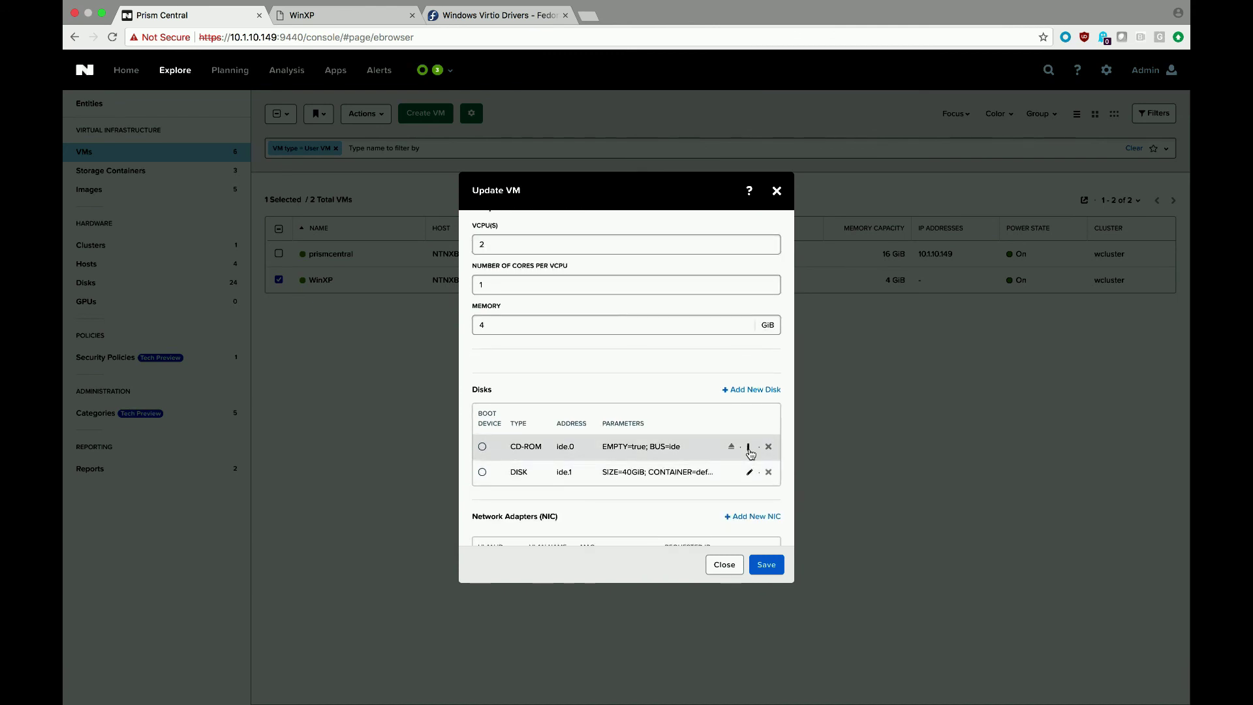
left_click(748, 449)
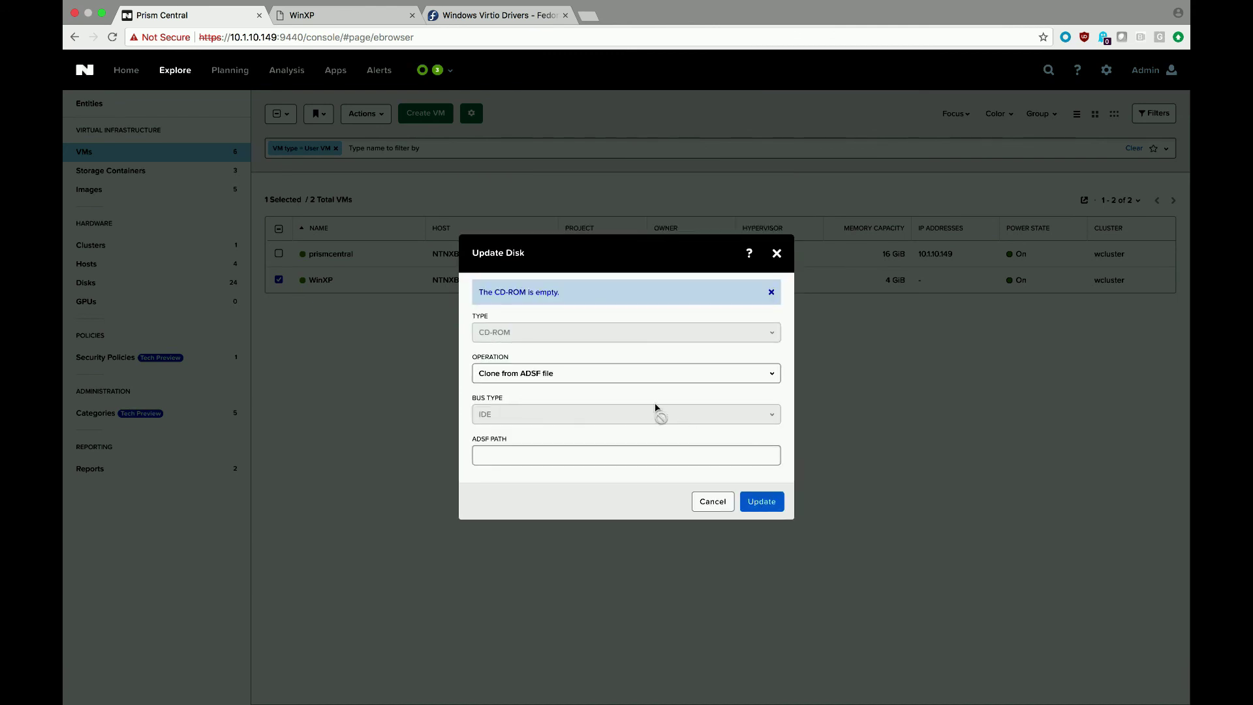
left_click(578, 378)
left_click(548, 412)
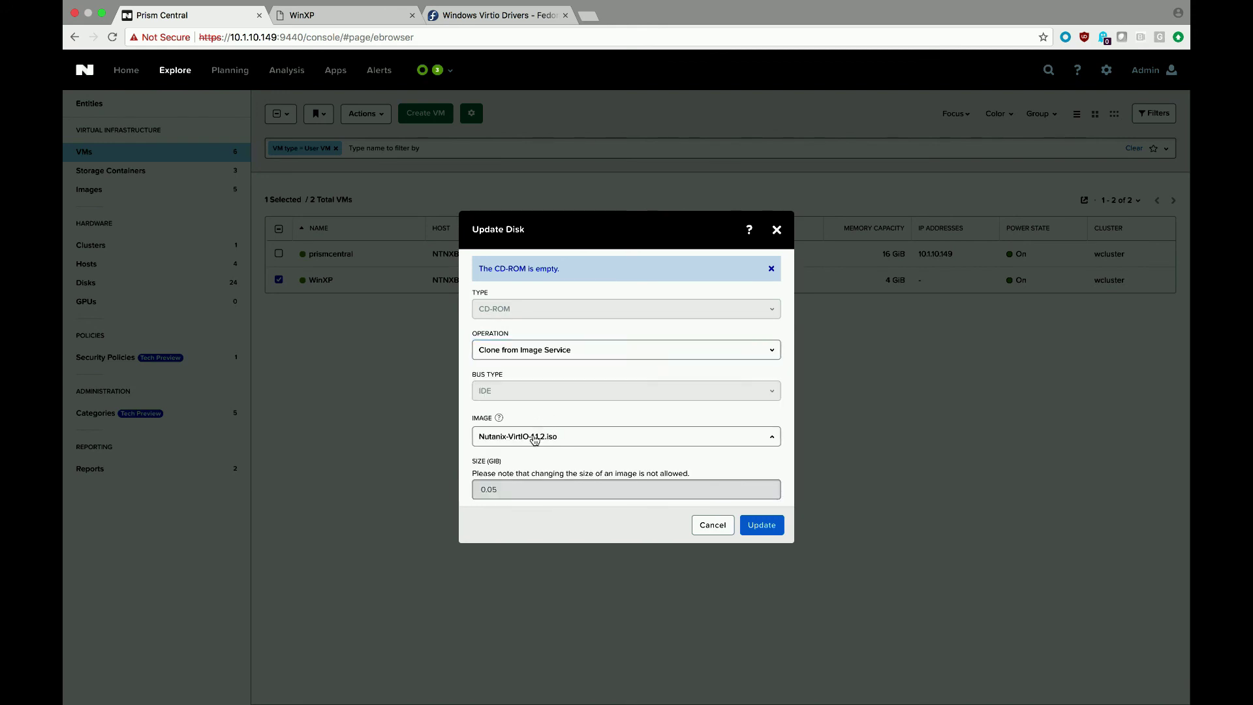
left_click(535, 437)
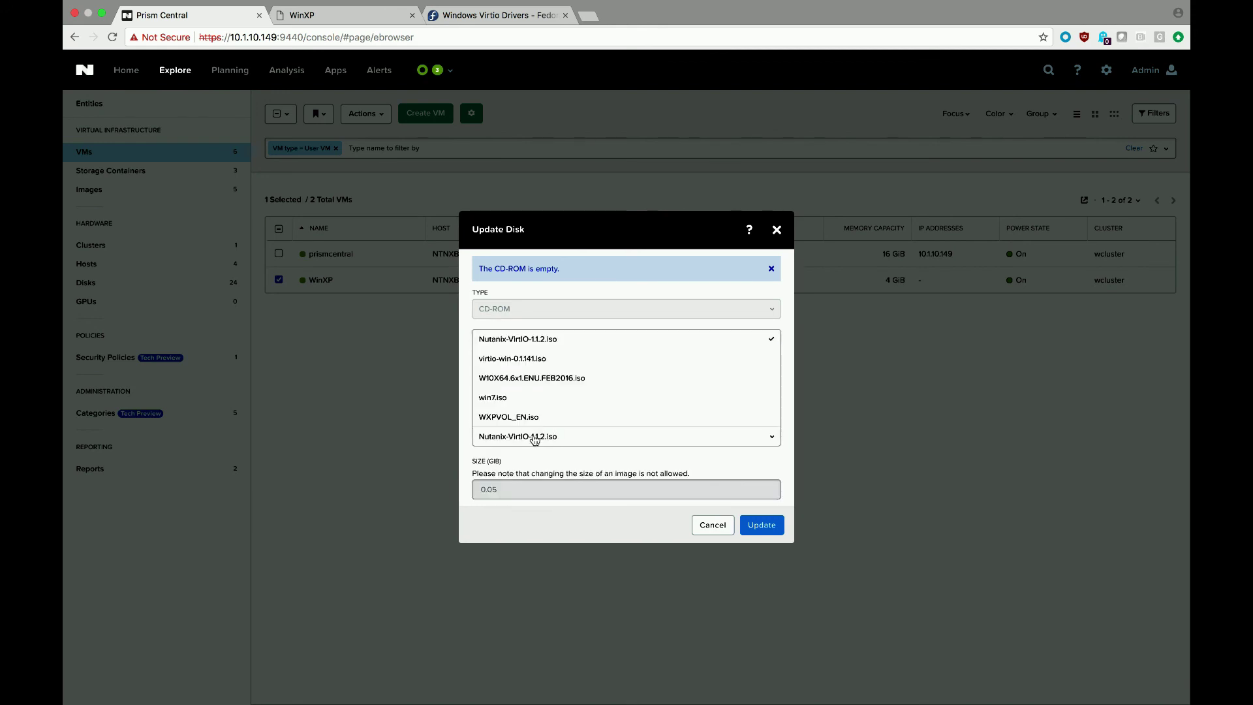
left_click(529, 361)
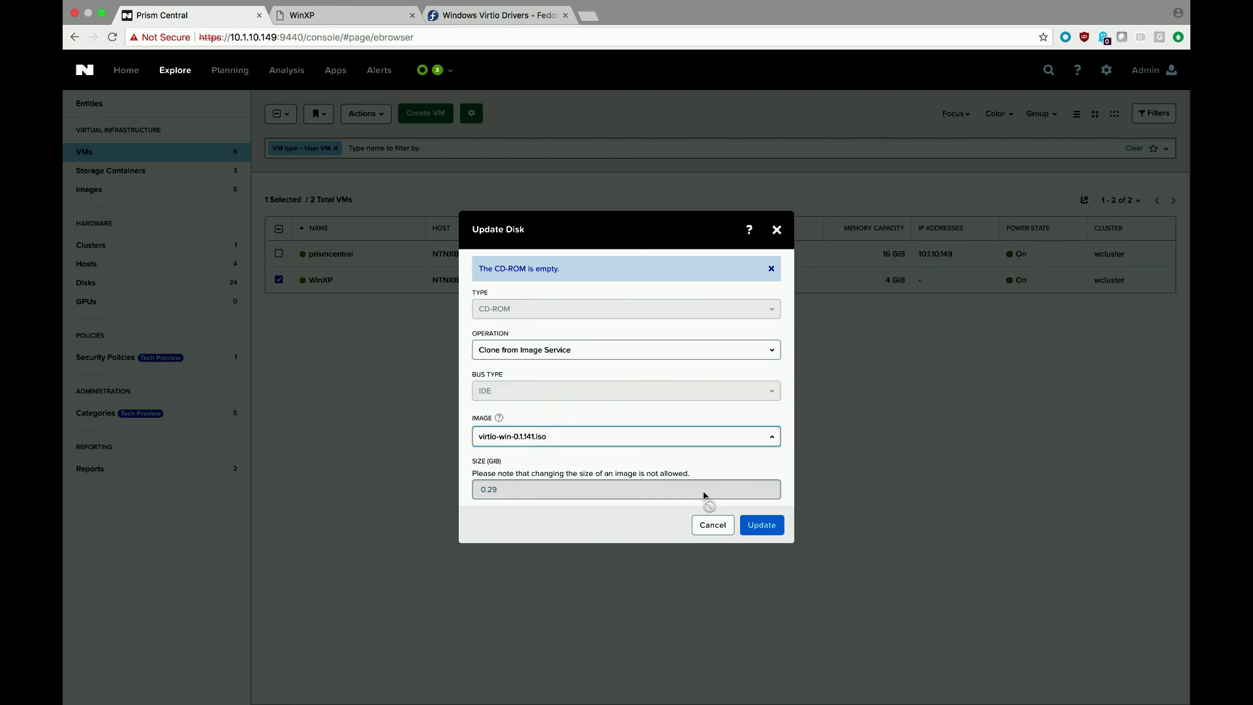
left_click(759, 525)
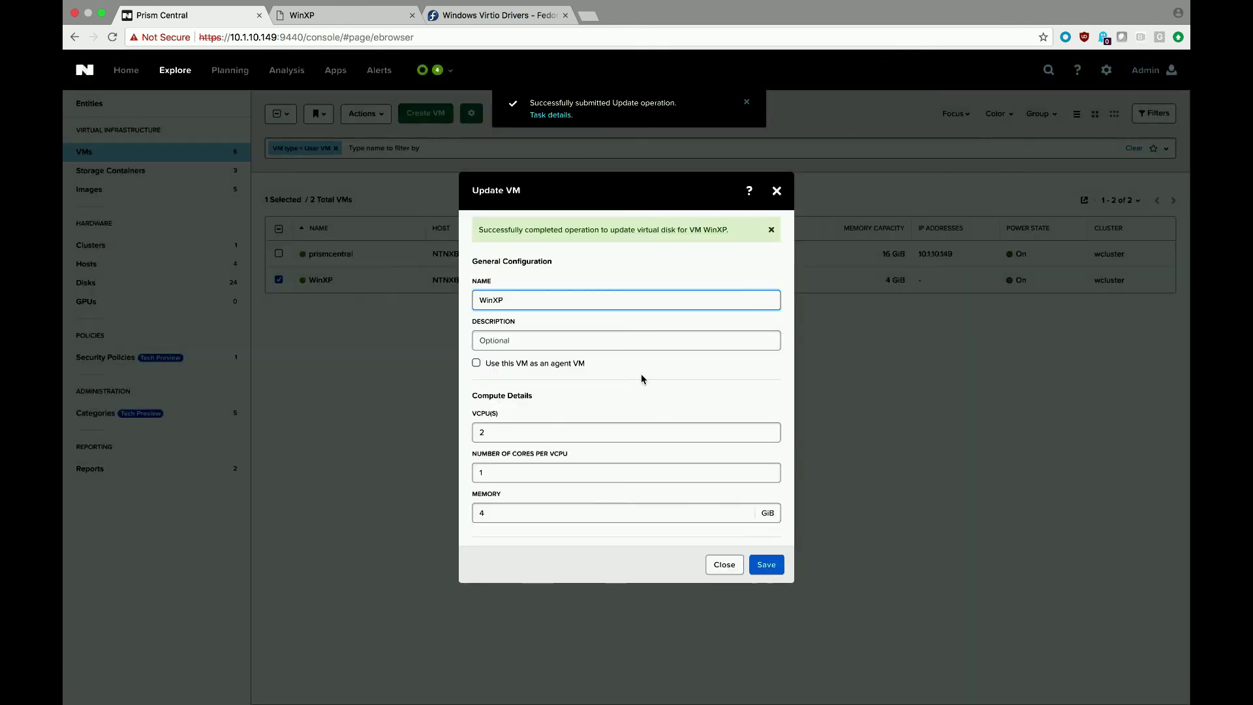
scroll(641, 373, "down", 2)
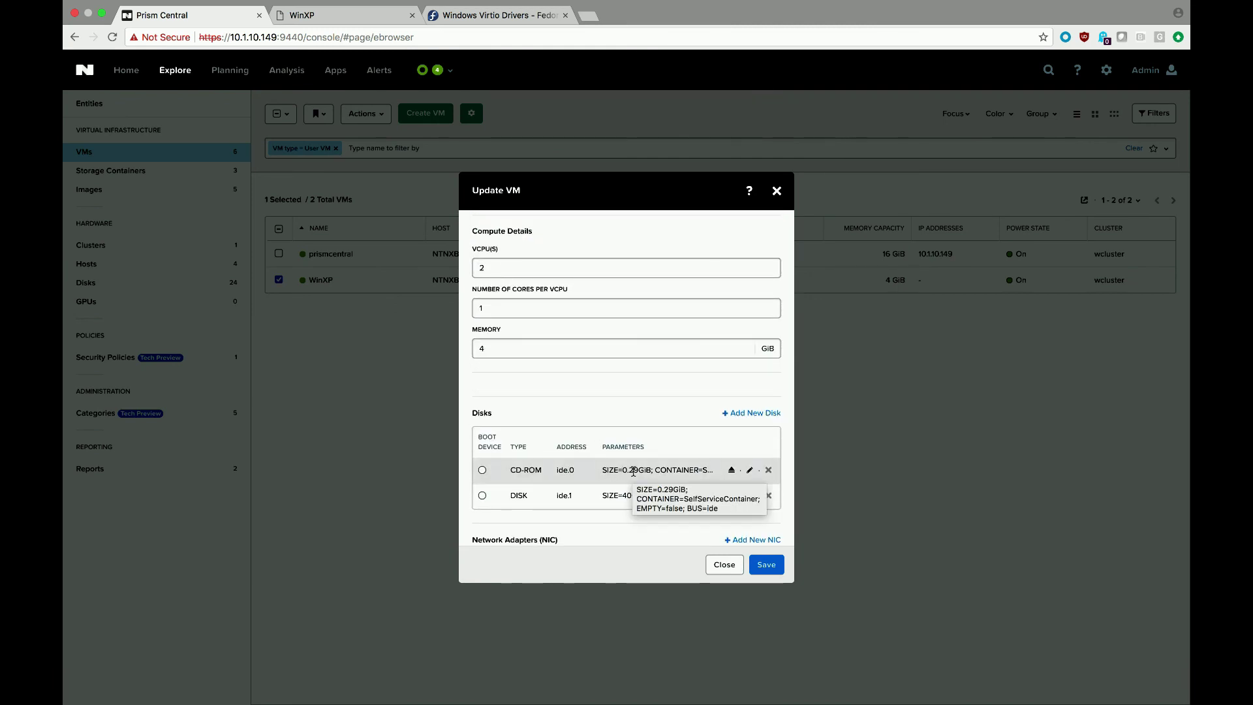
left_click(767, 565)
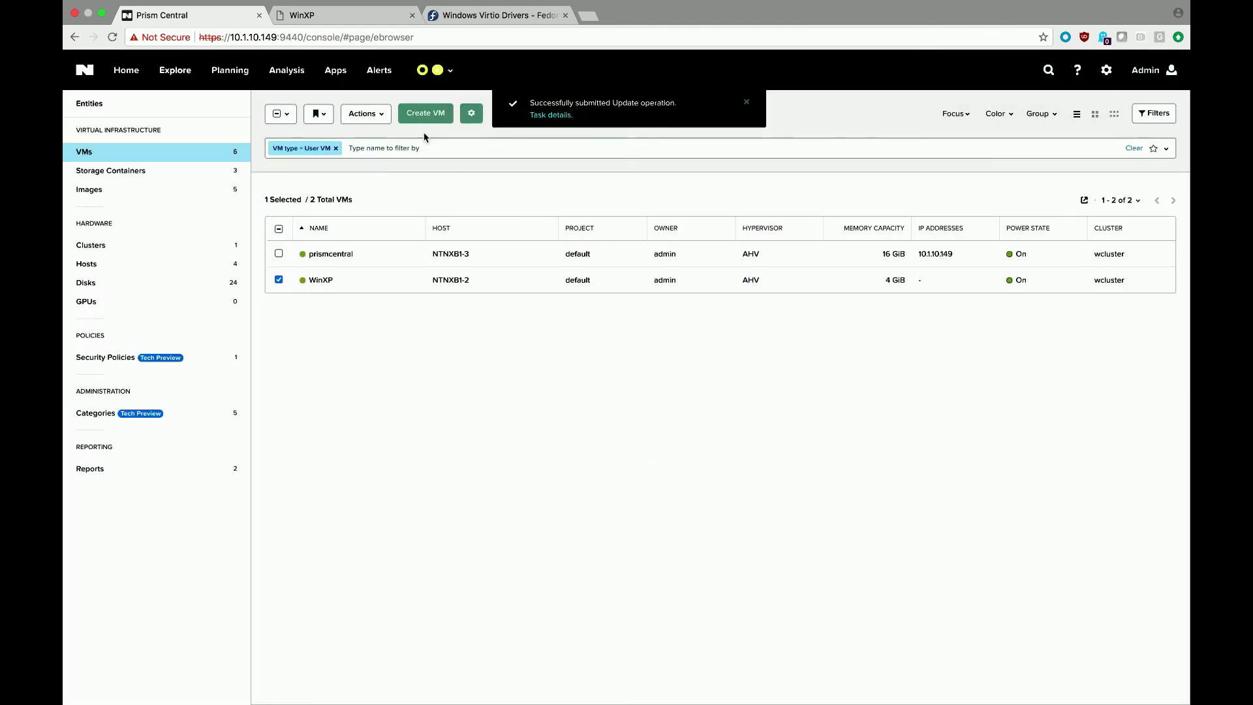
- Return to the WinXP console and update the Ethernet Controller driver with automatic software installation, without connecting to Windows Update
left_click(342, 17)
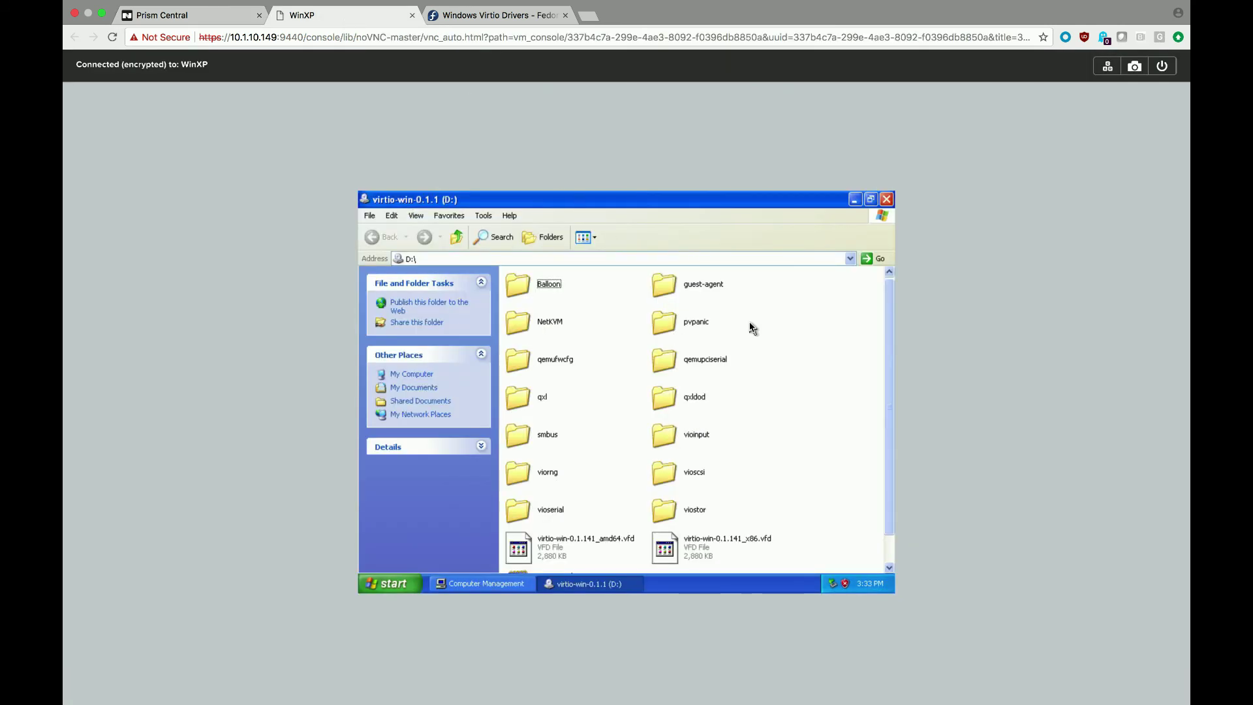
left_click(885, 199)
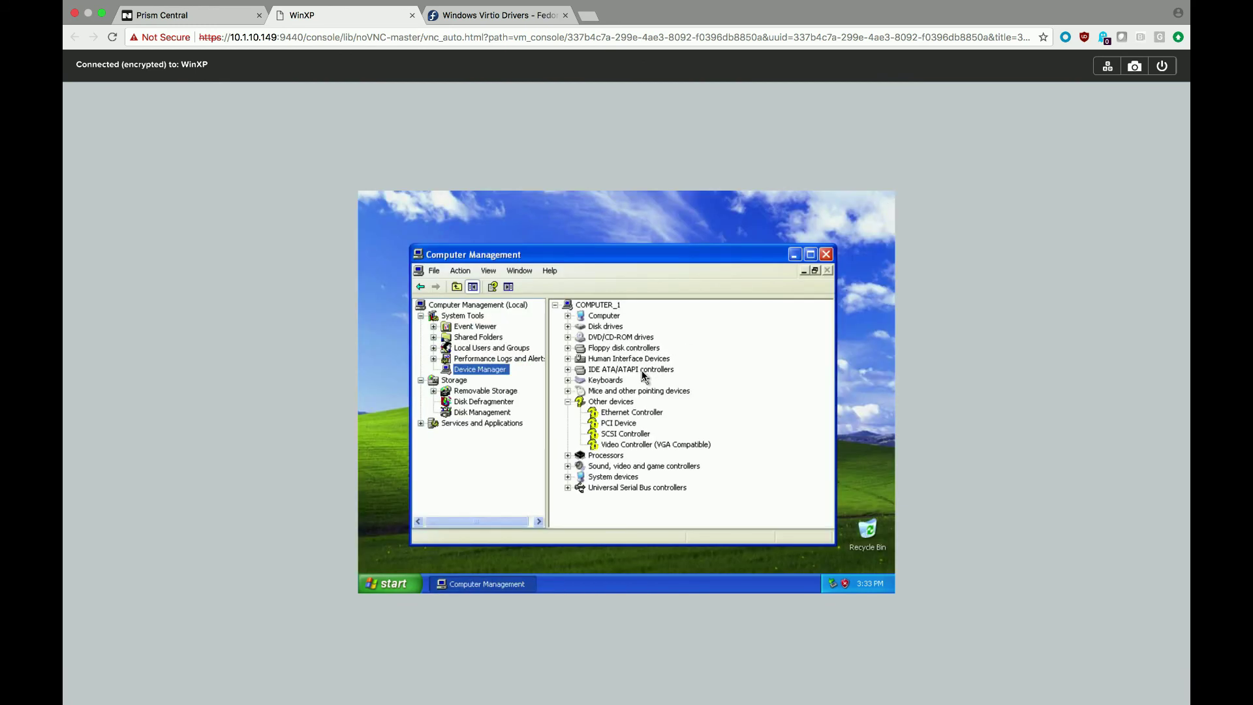
left_click(616, 415)
right_click(616, 415)
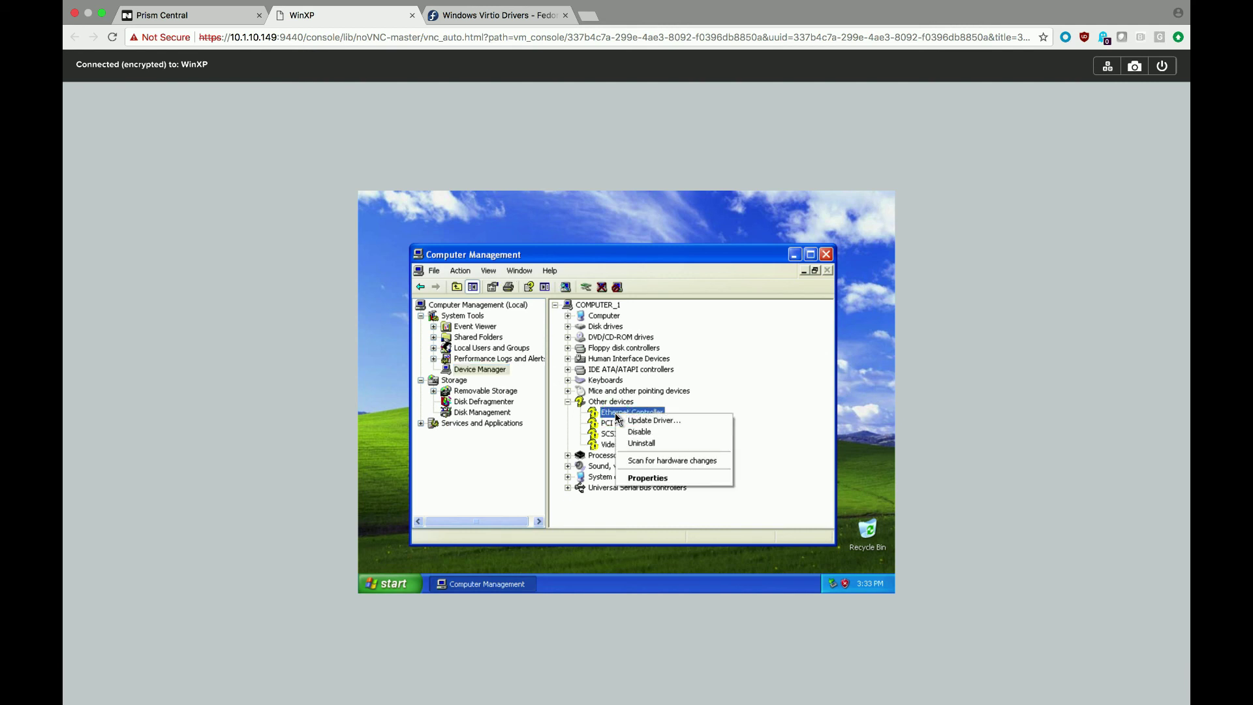
left_click(647, 420)
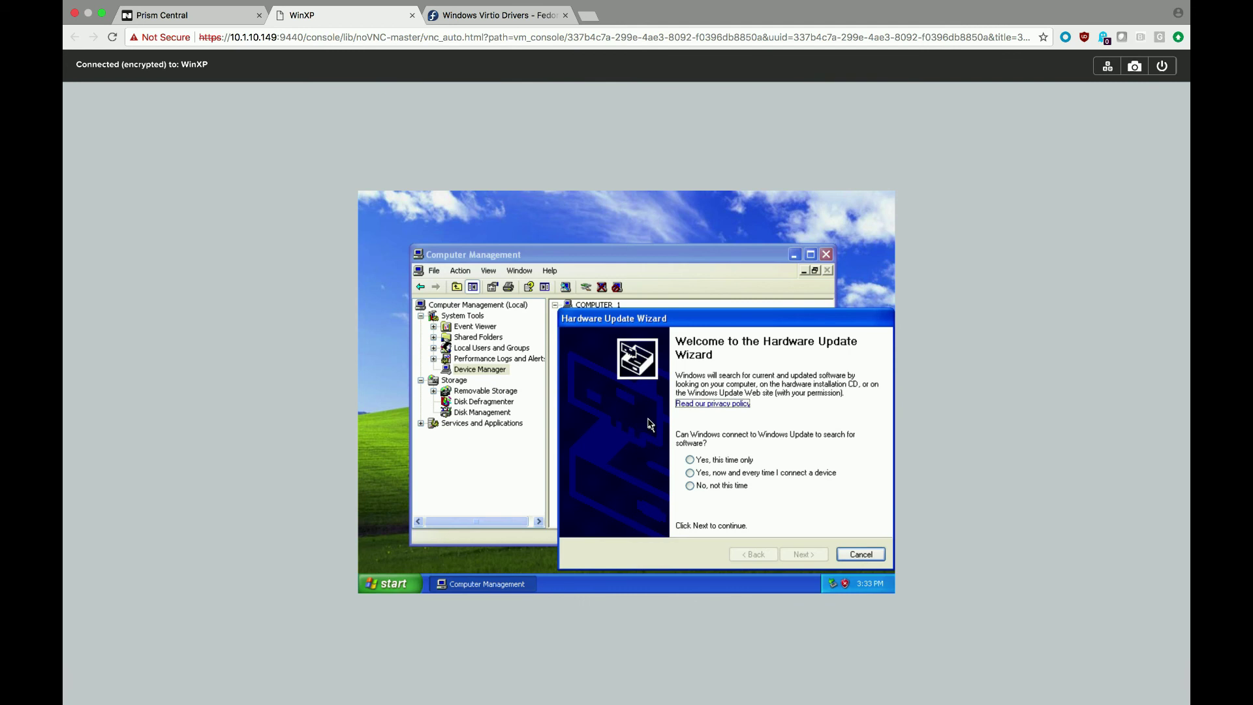
left_click(690, 485)
left_click(803, 554)
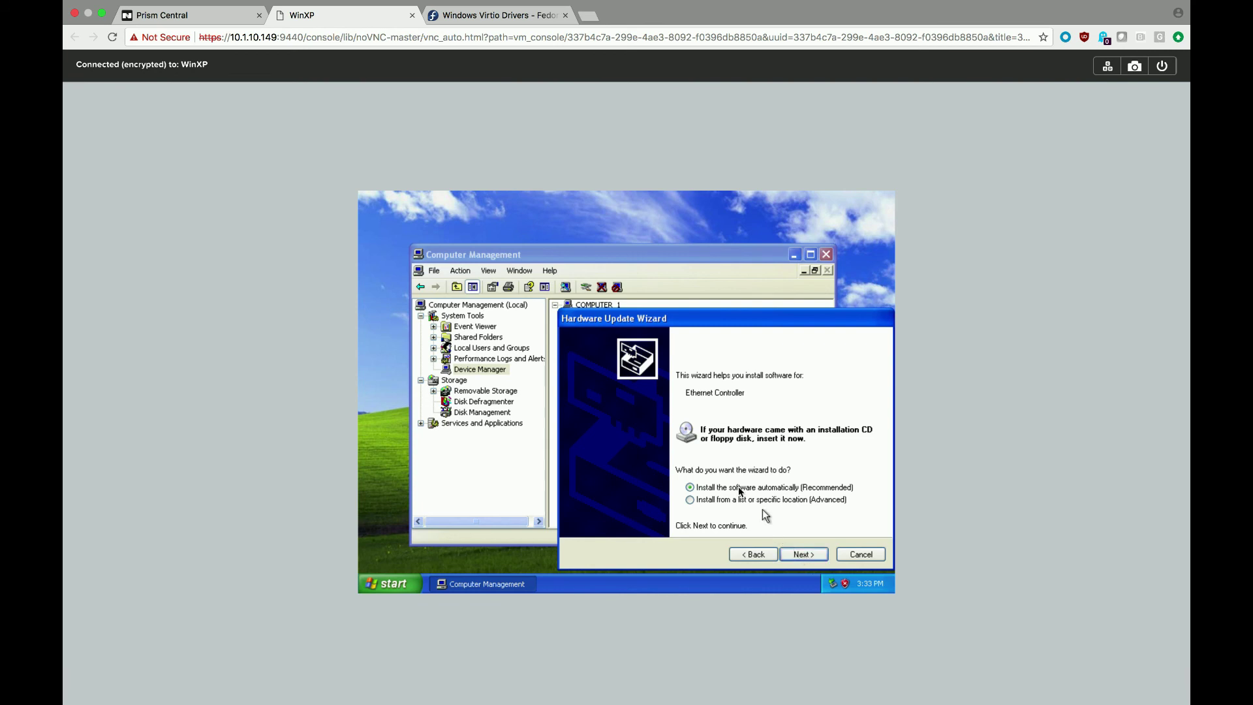
left_click(797, 556)
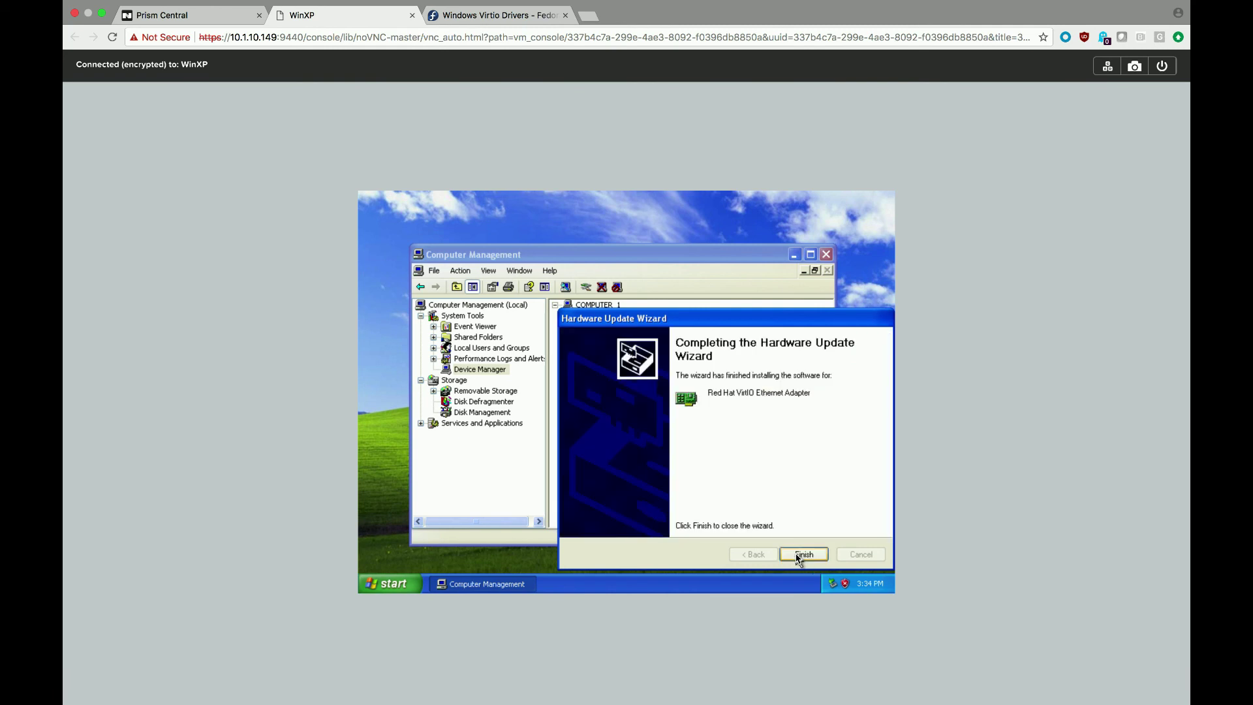
left_click(798, 555)
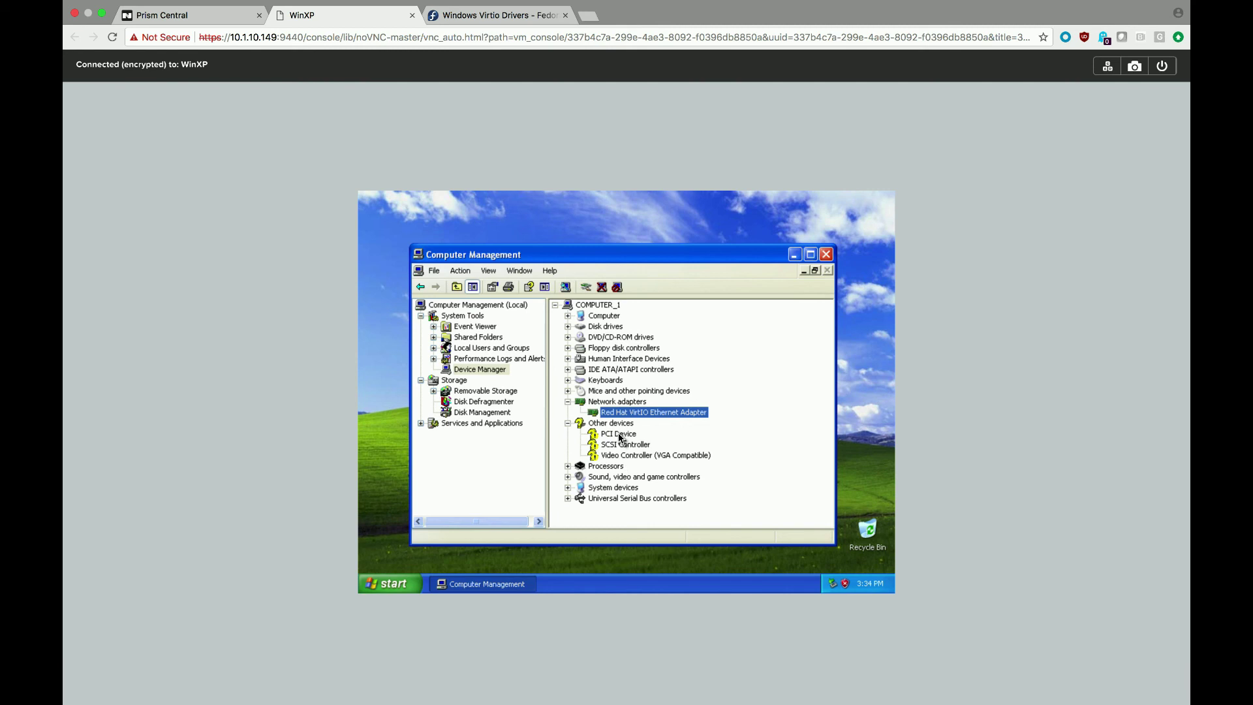
- Update the PCI Device driver with automatic software installation, without connecting to Windows Update, and close Computer Management
left_click(614, 436)
right_click(613, 436)
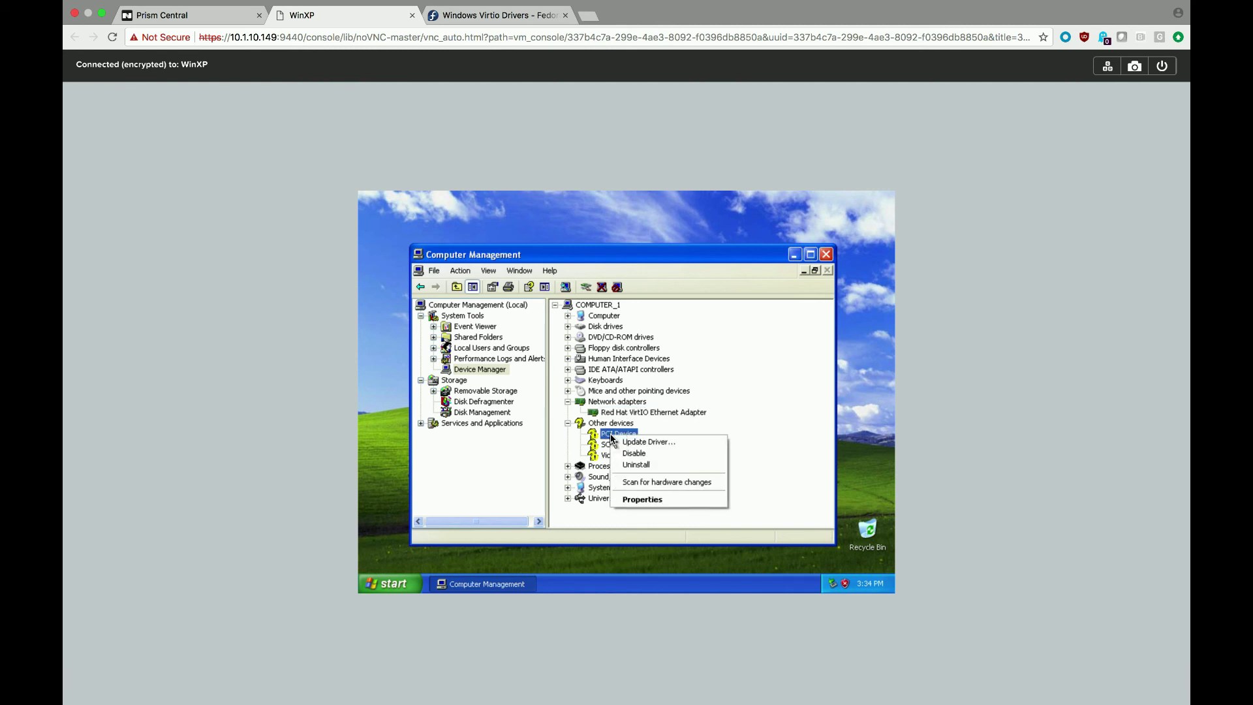
left_click(651, 443)
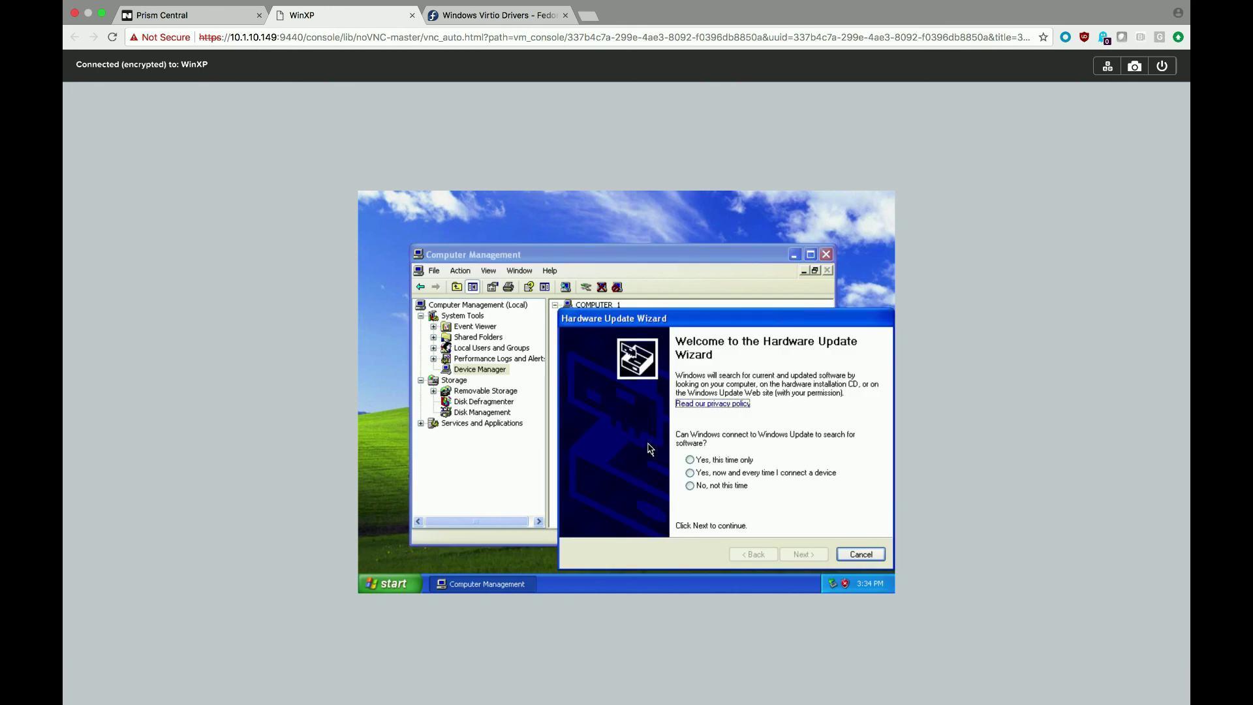
left_click(690, 485)
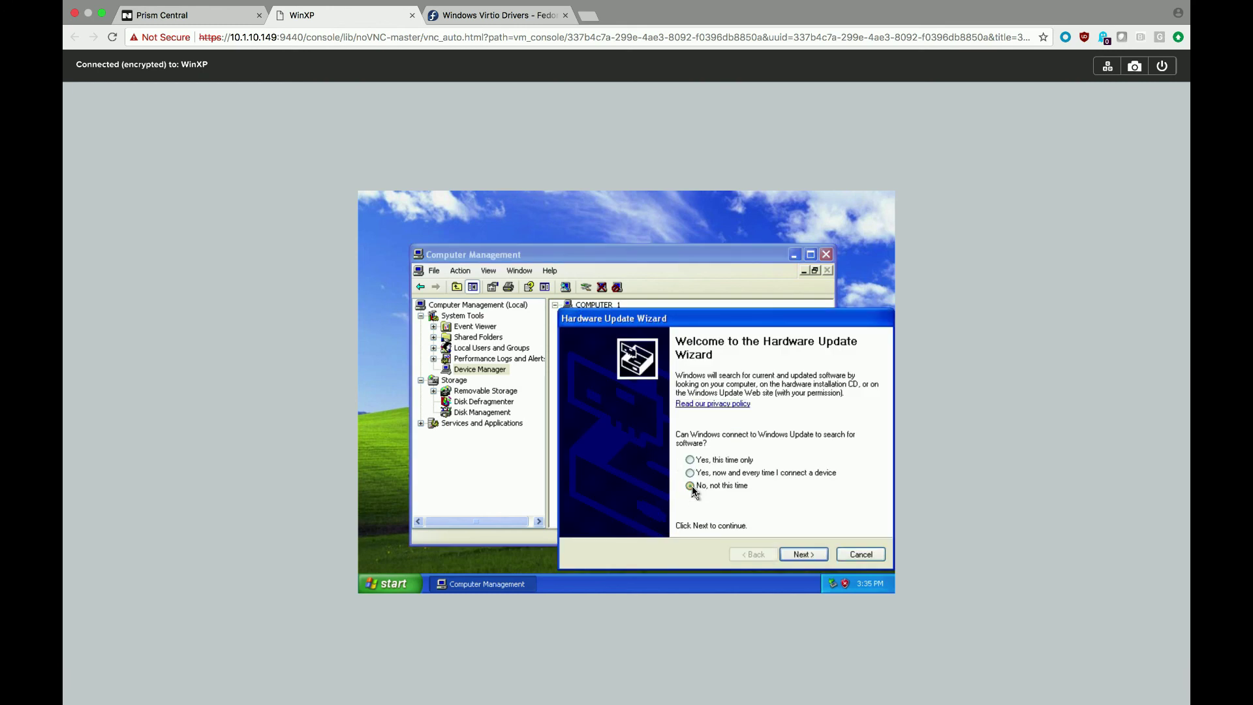
left_click(809, 554)
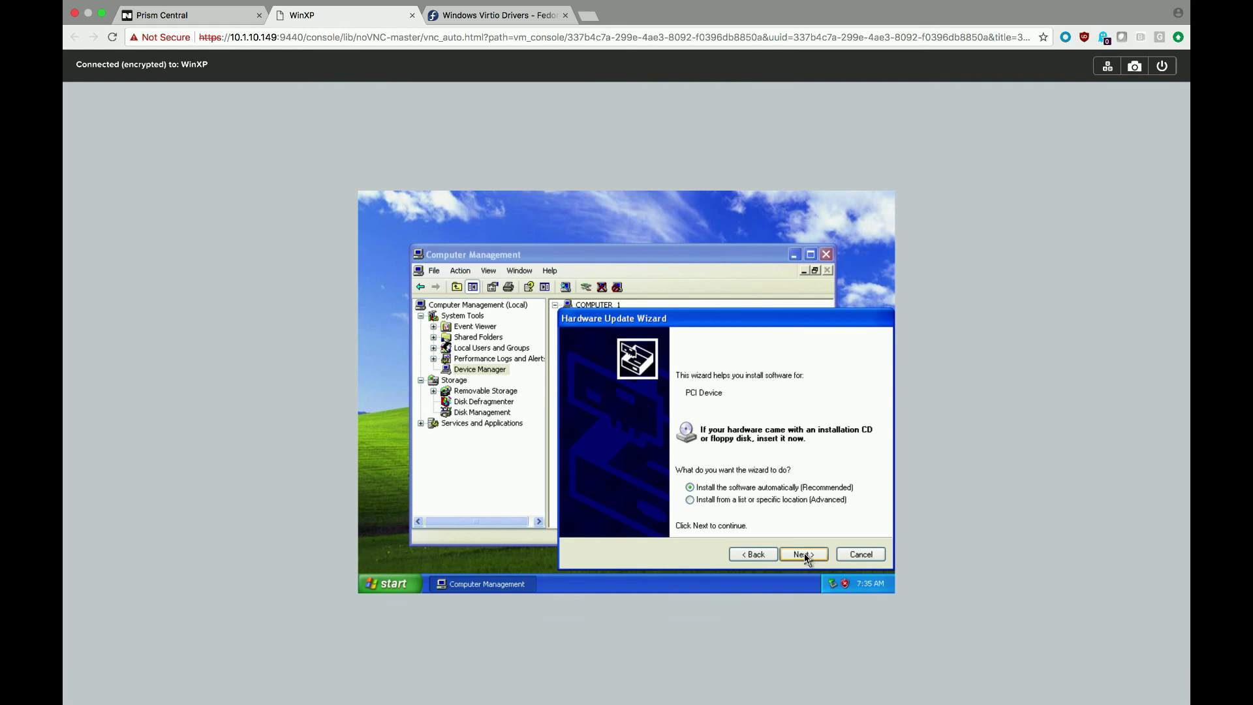
left_click(806, 555)
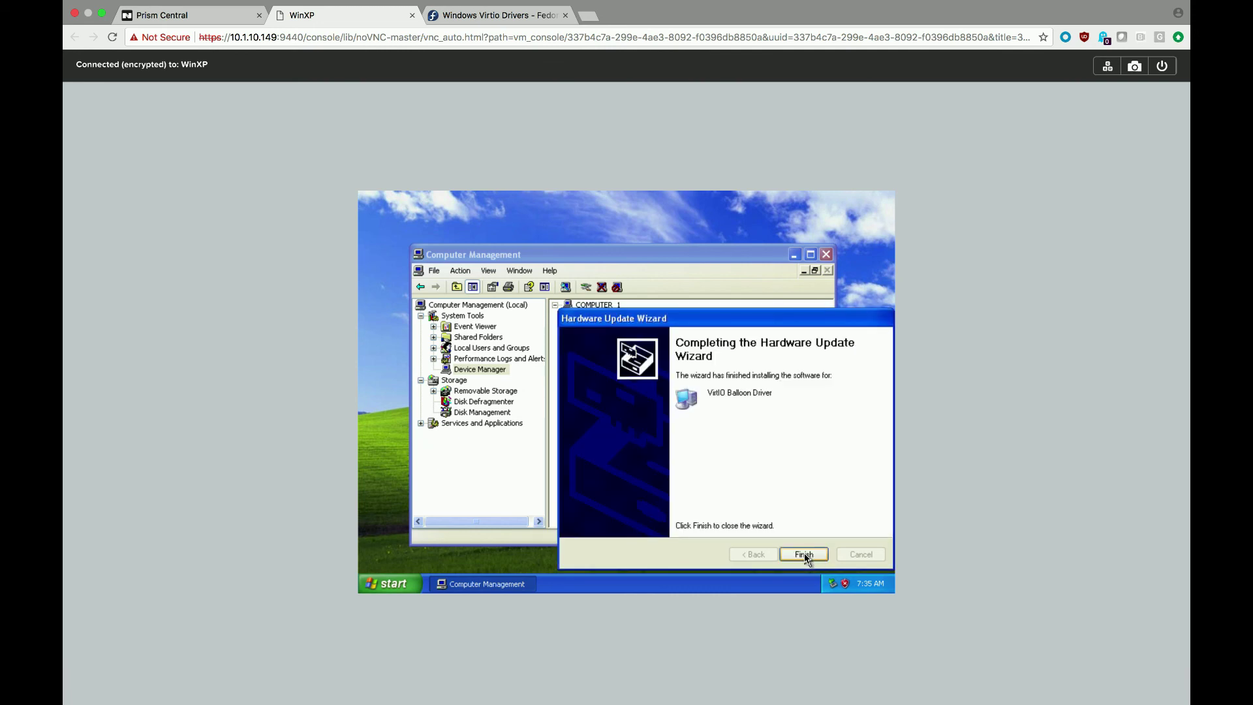
left_click(805, 555)
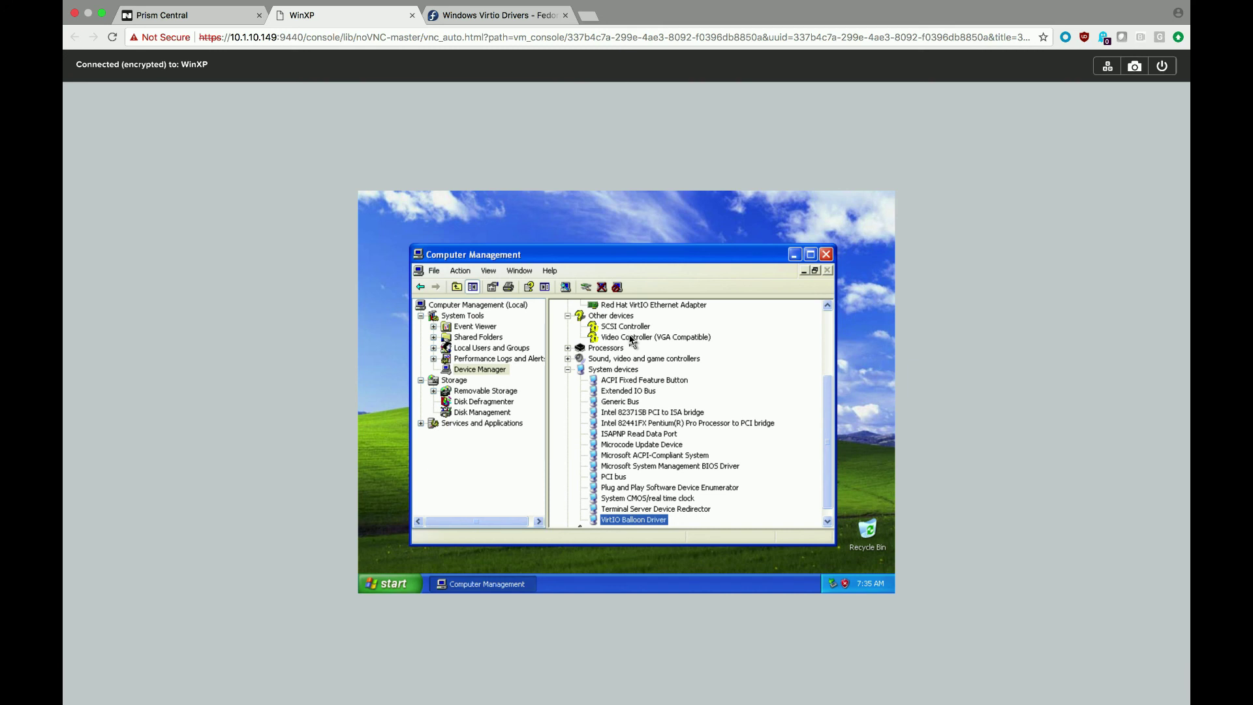
left_click(825, 255)
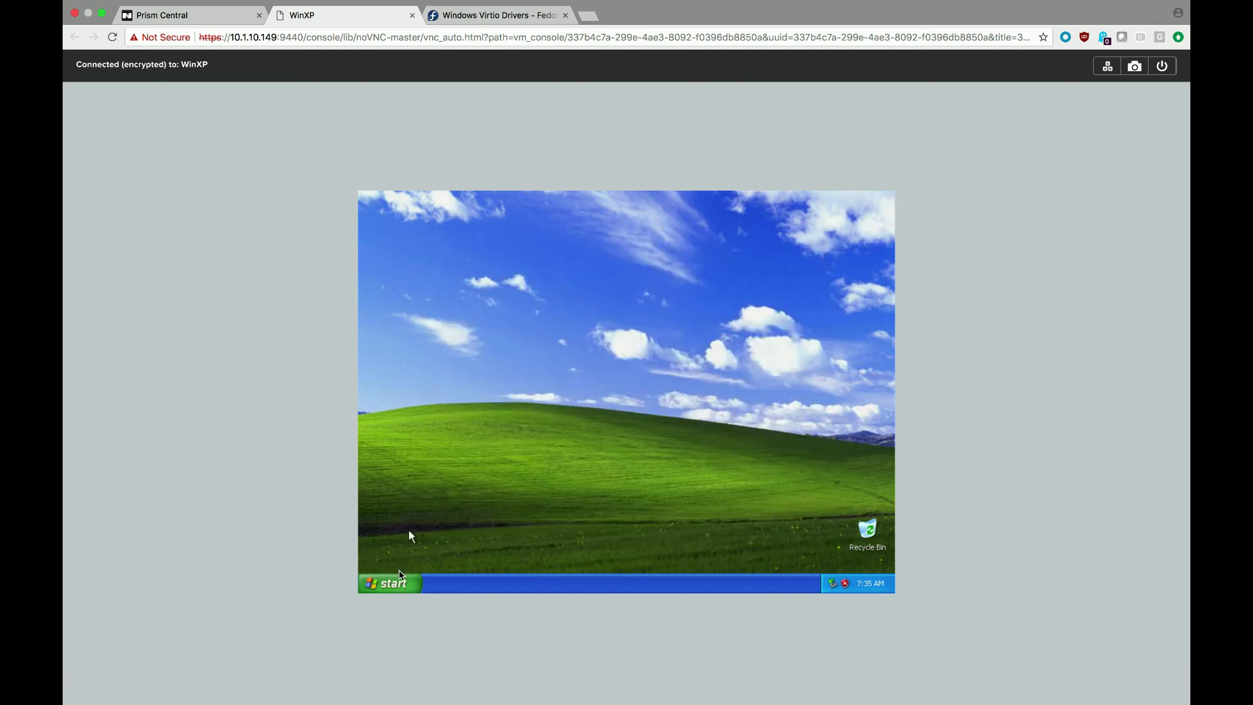
- Test the network connection by pinging nutanix.com from a command prompt, and exit the prompt
left_click(393, 589)
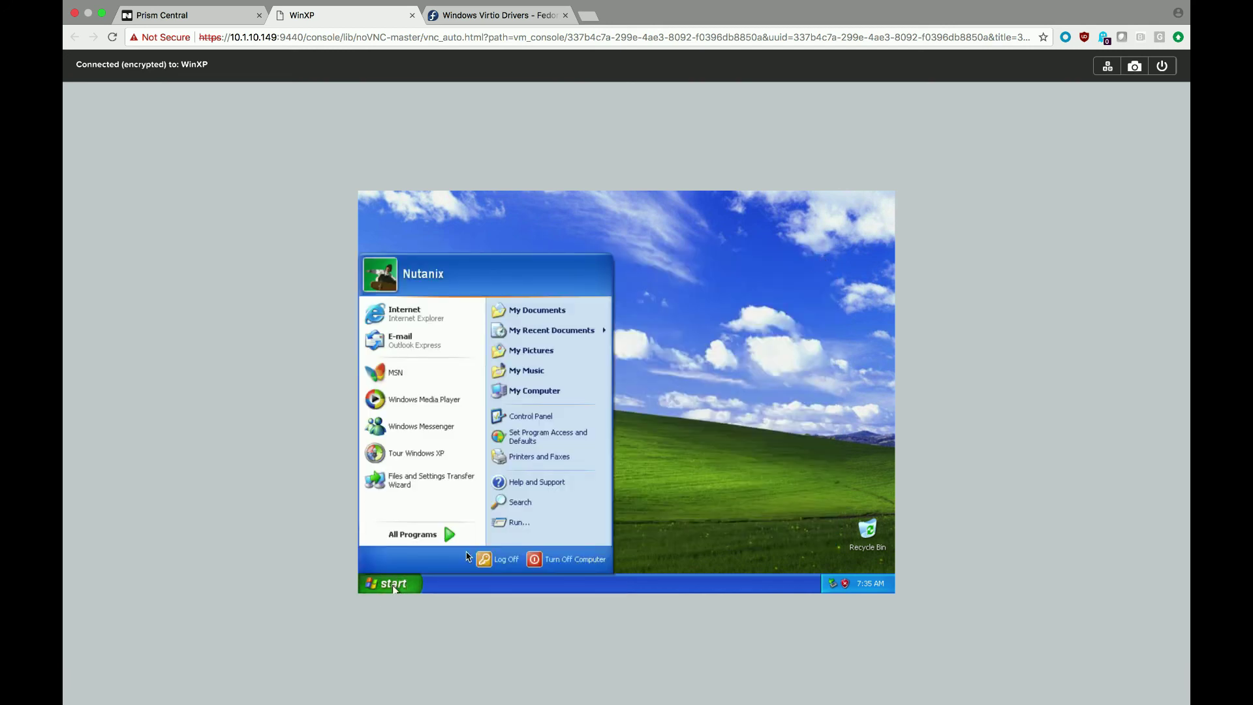
left_click(523, 525)
type("cmd")
key("Return")
type("ping n")
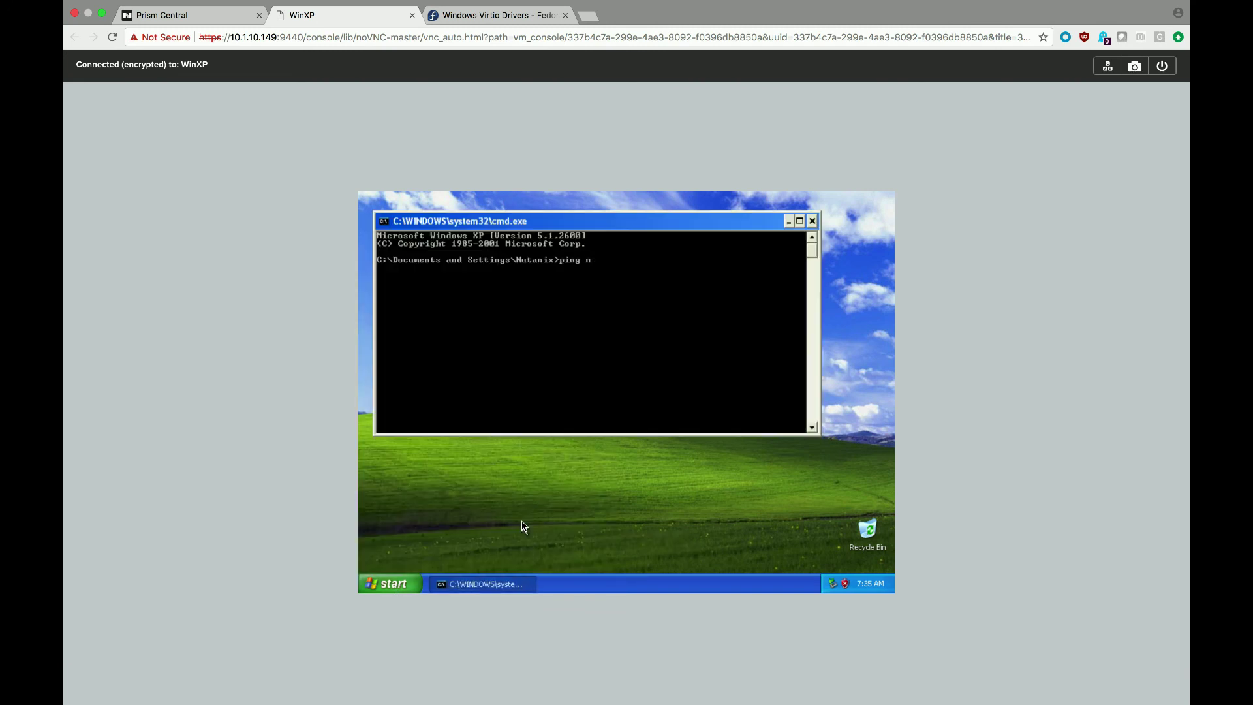
type("utanix.com")
key("Return")
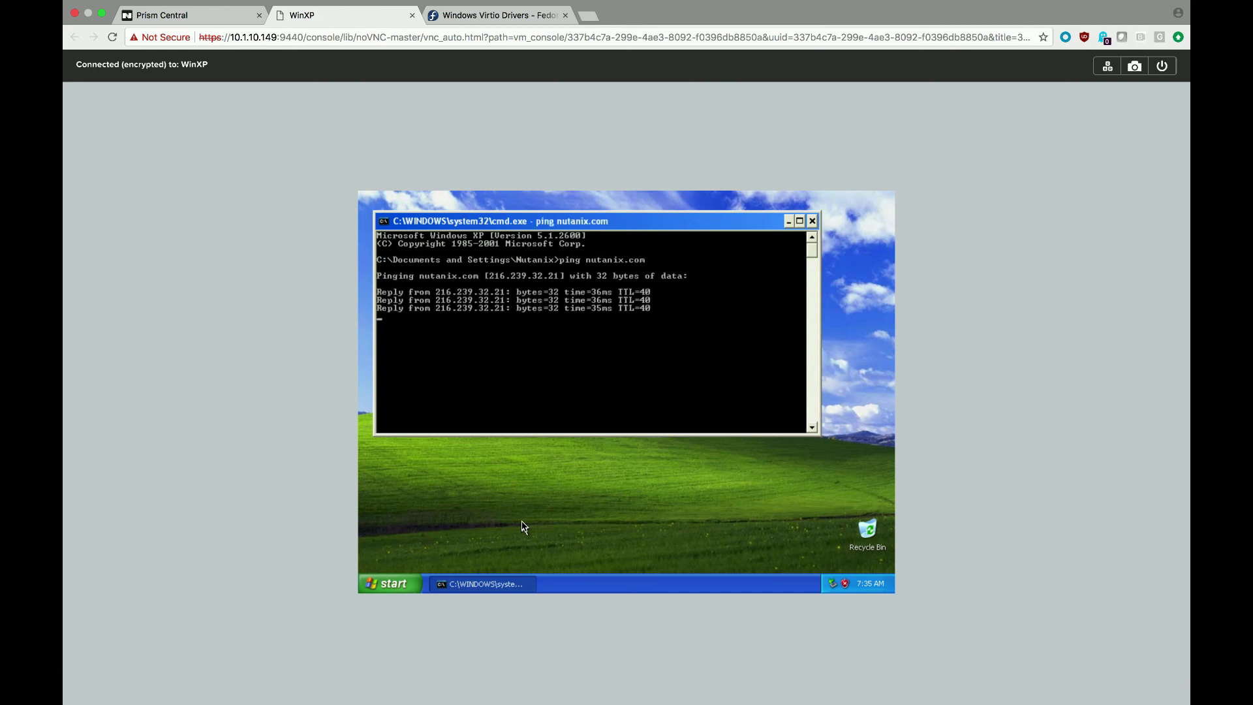
type("exit")
key("Return")
key("Return")
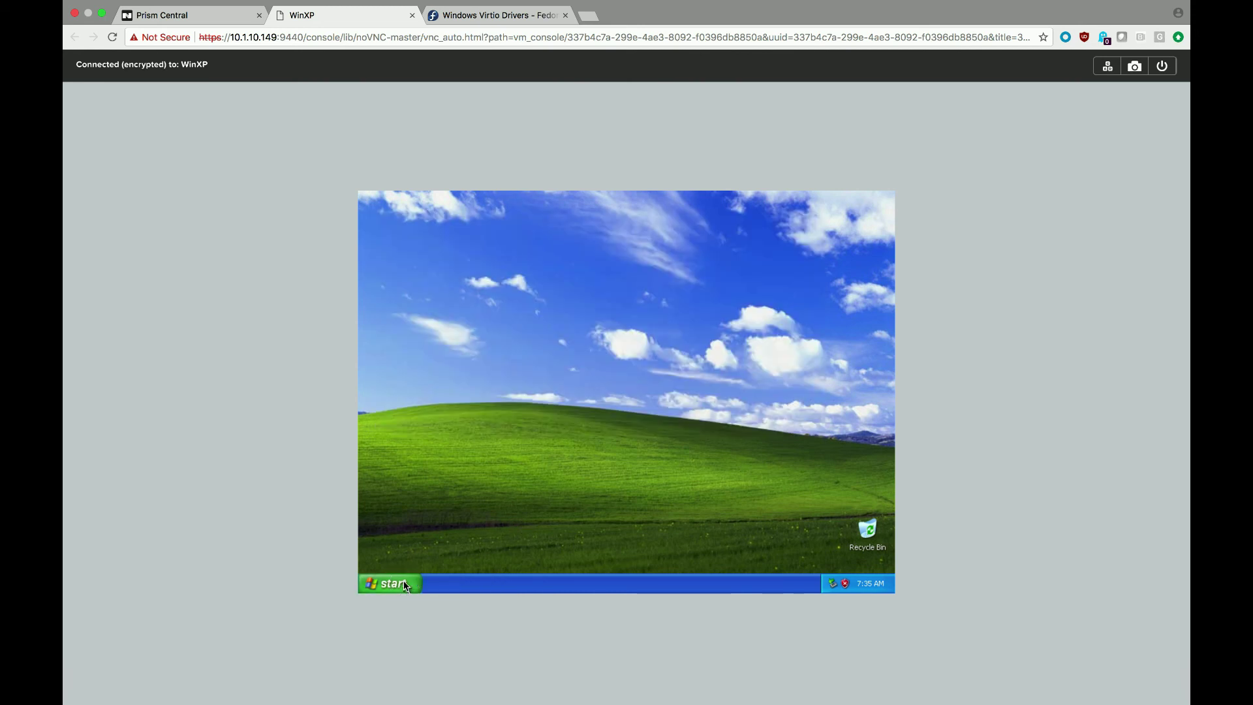
- Check the details of Local Disk (C:) in My Computer and close the window
left_click(408, 583)
left_click(533, 391)
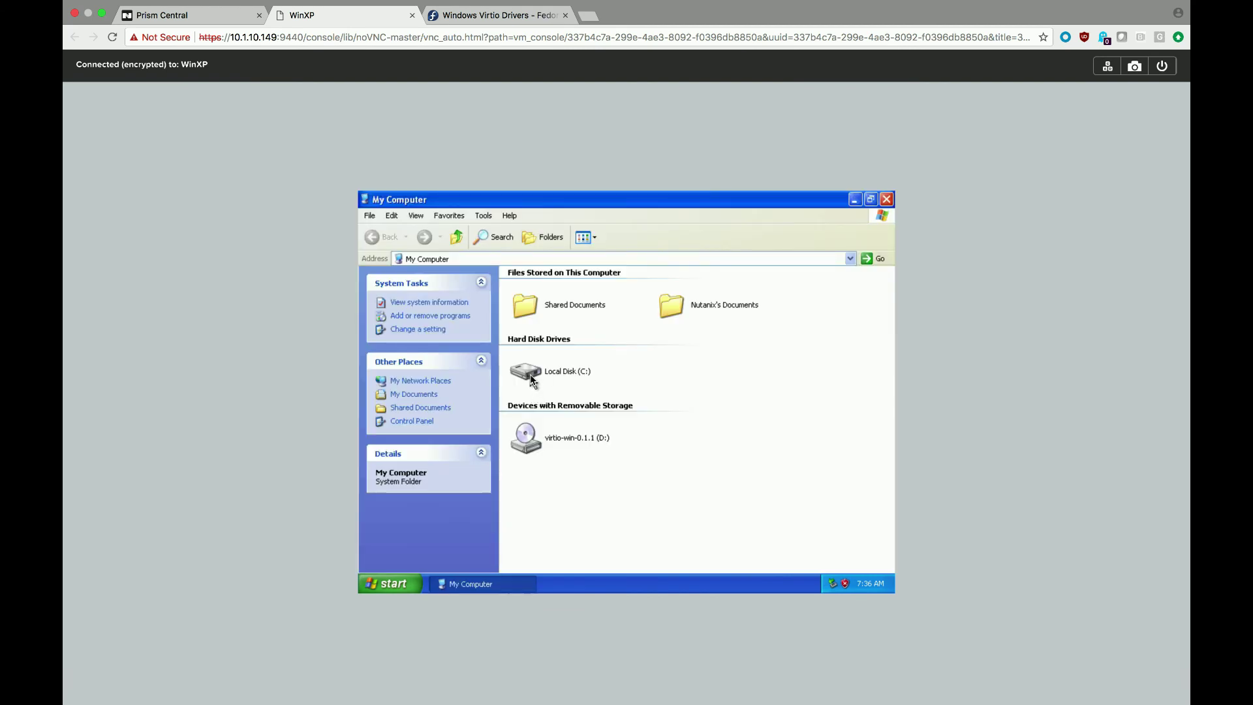
left_click(531, 379)
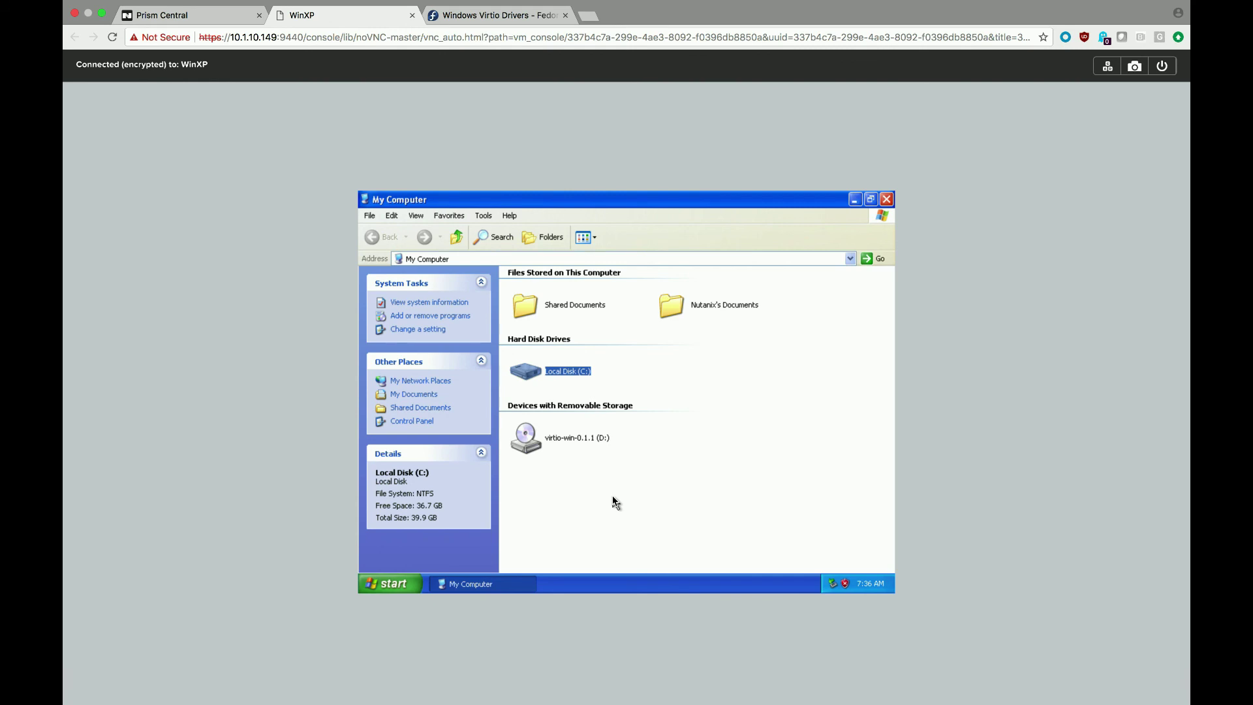
left_click(887, 204)
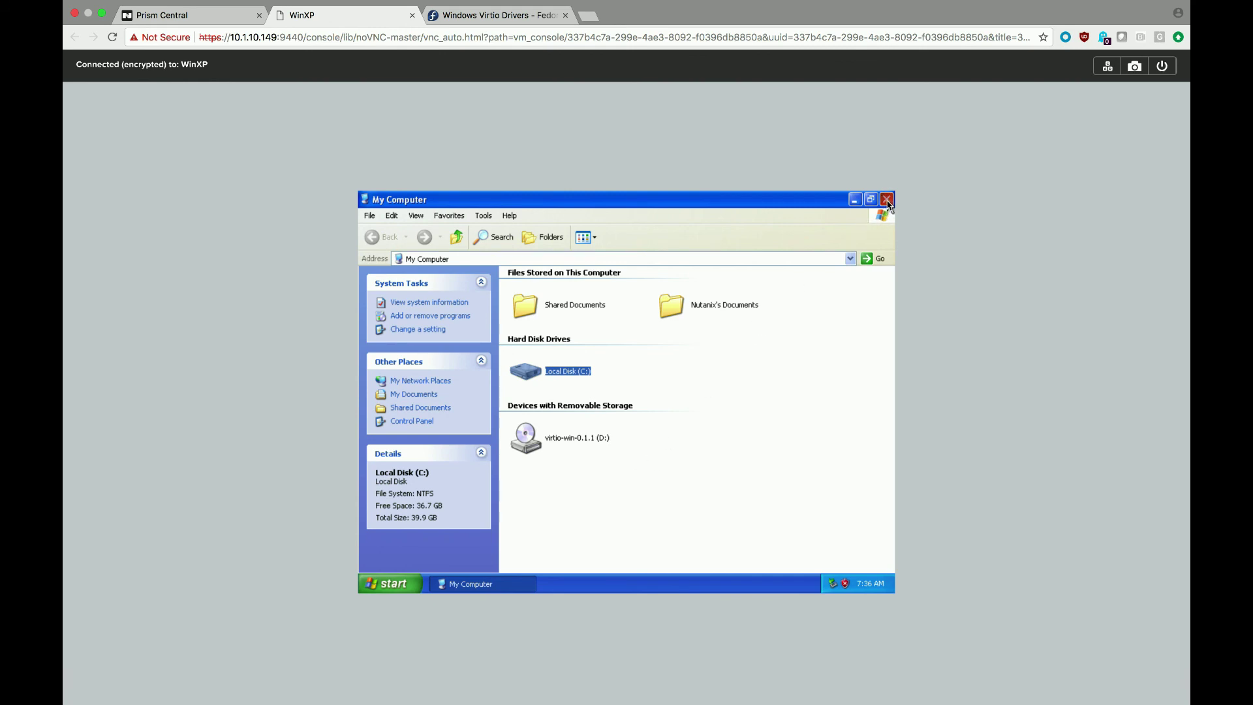